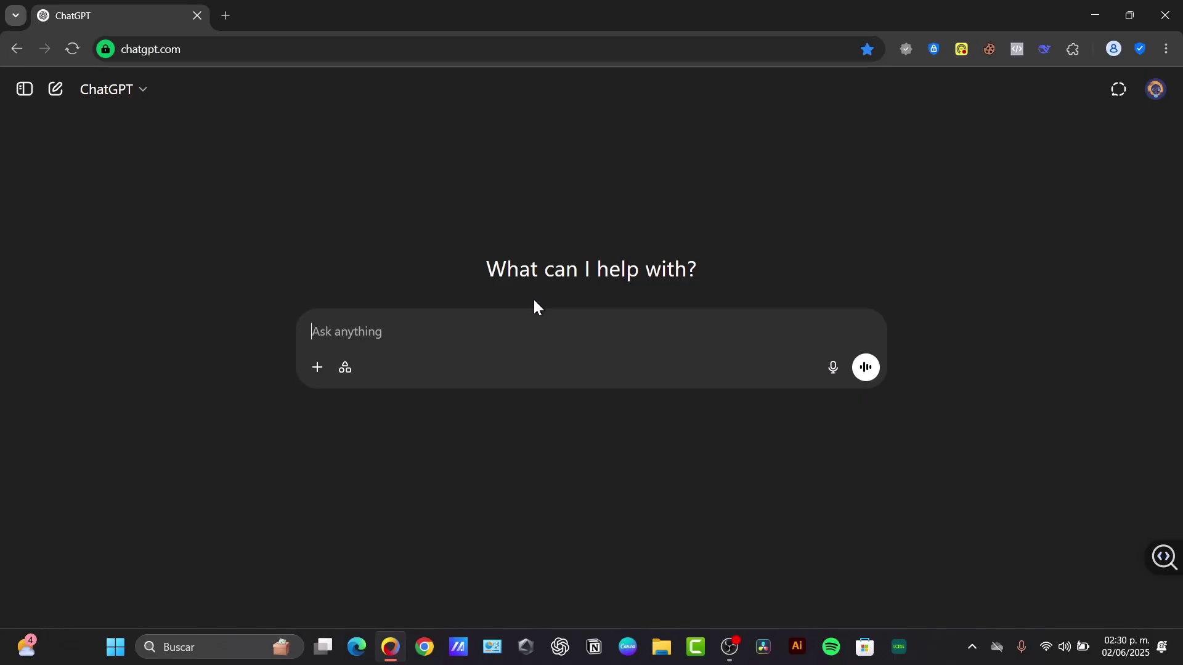
Open the Pet Store Website Design conversation from the chat sidebar.
{"action": "mouse_move", "coordinate": [390, 655]}
{"action": "left_click", "coordinate": [1155, 91]}
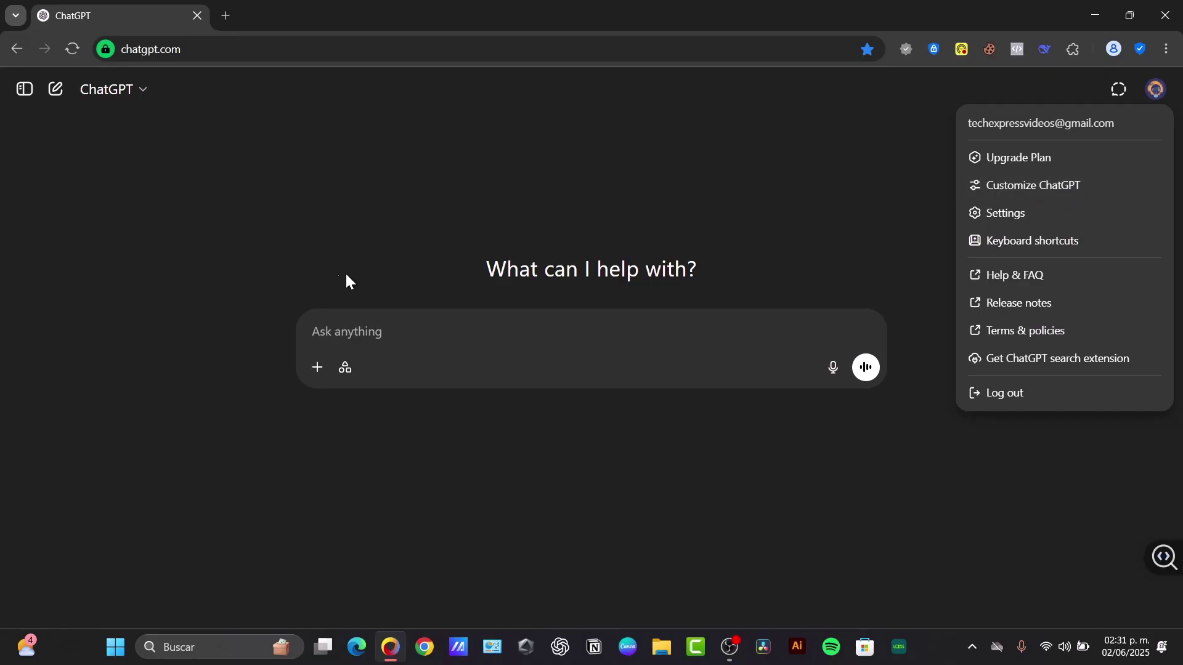
{"action": "left_click", "coordinate": [318, 279]}
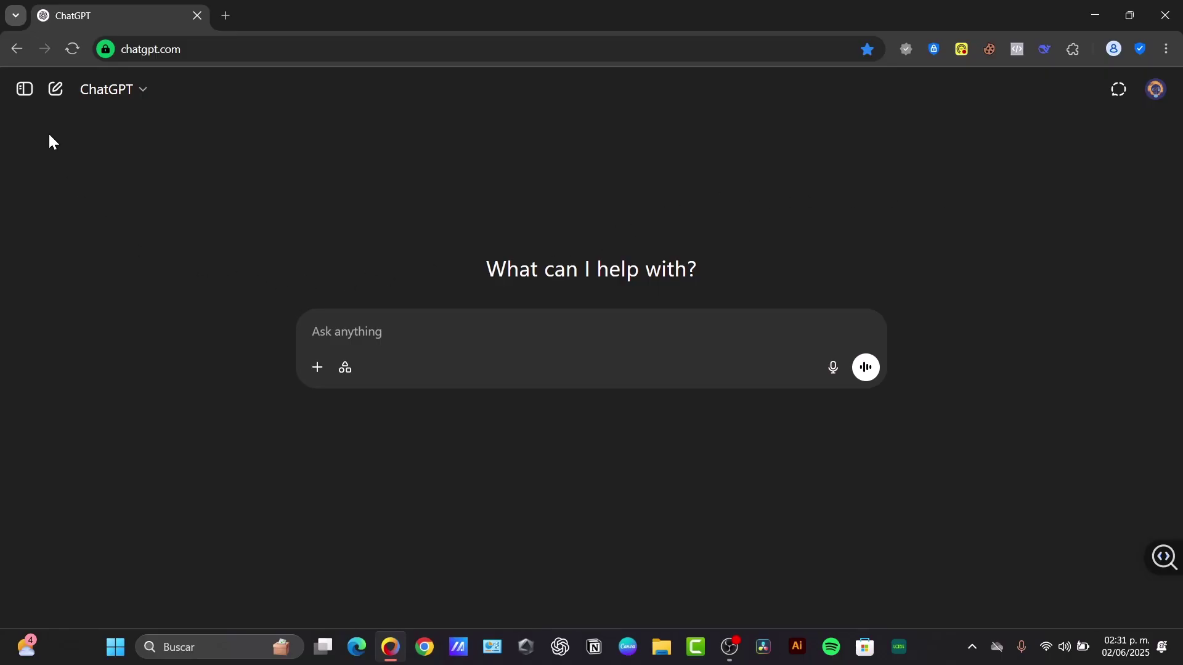
{"action": "left_click", "coordinate": [24, 89]}
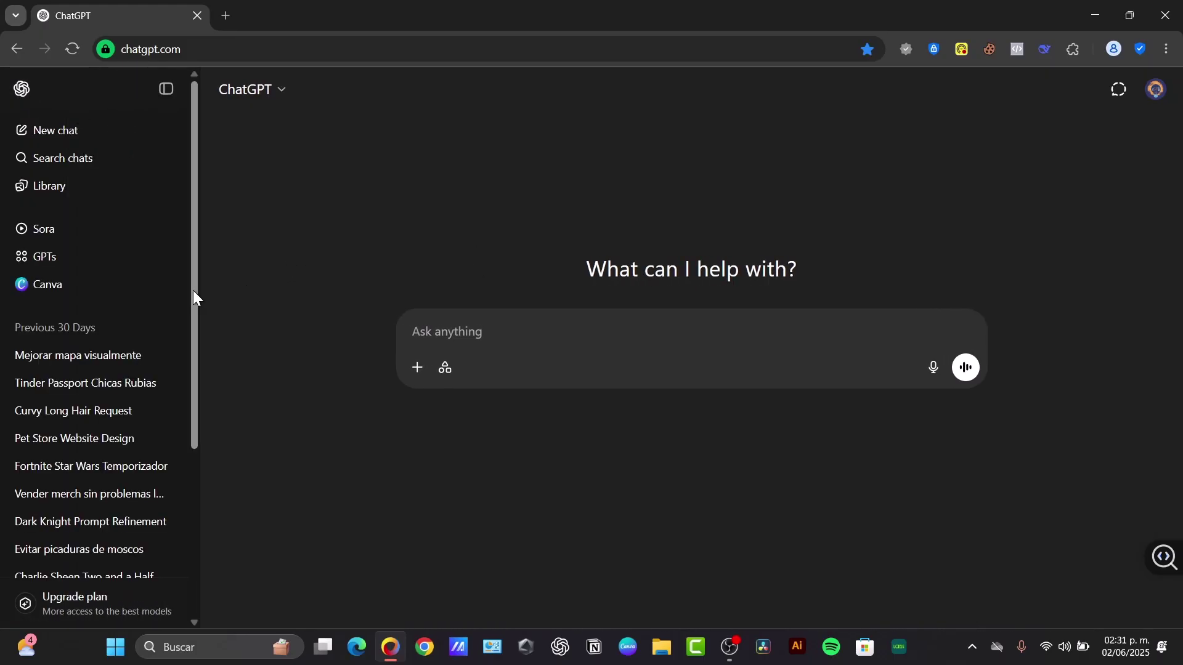
{"action": "left_click", "coordinate": [105, 411]}
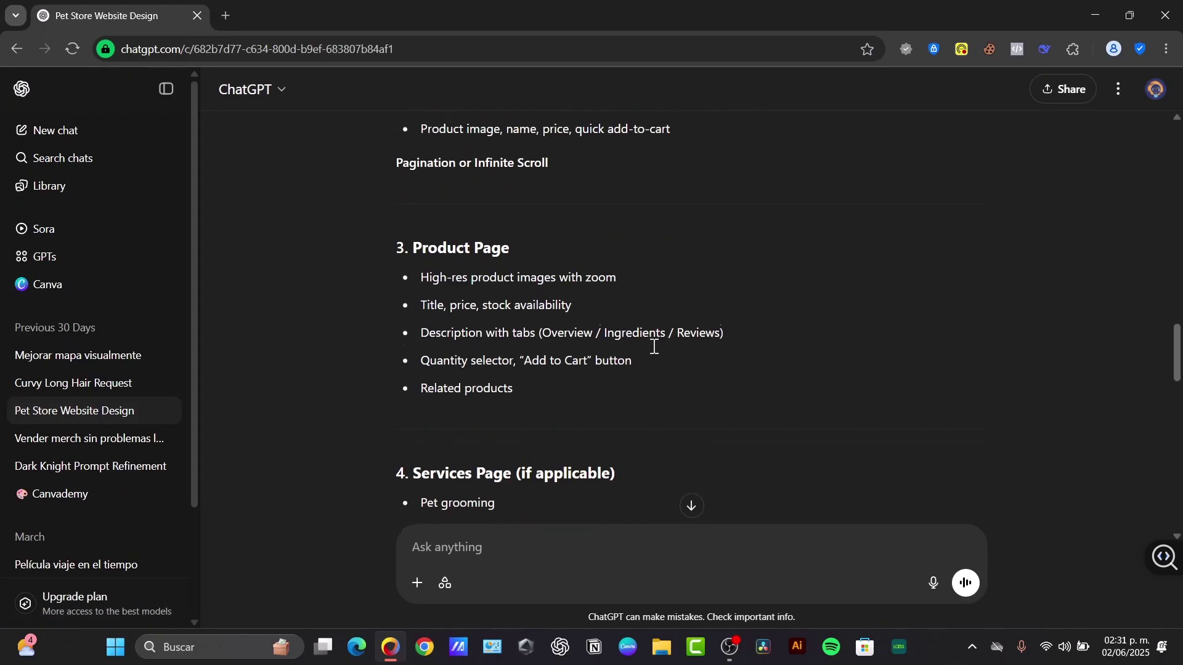
Scroll through the pet store reply down to its design style suggestions and mockup offer.
{"action": "scroll", "coordinate": [654, 347], "scroll_direction": "up", "scroll_amount": 15}
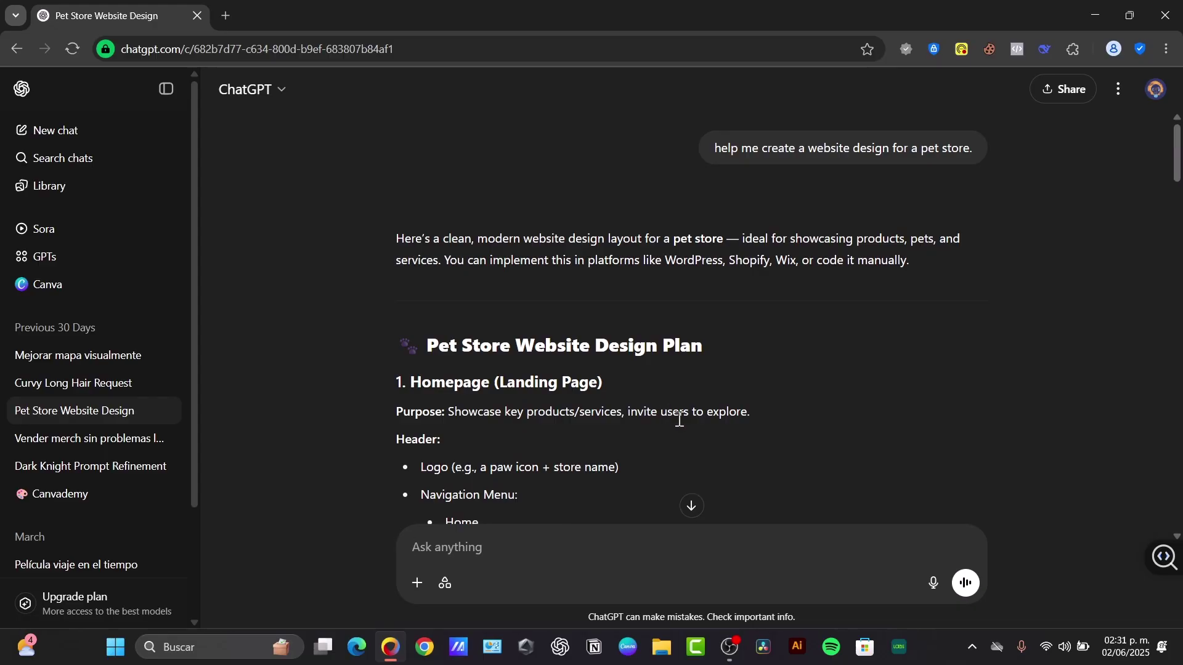
{"action": "scroll", "coordinate": [661, 394], "scroll_direction": "down", "scroll_amount": 20}
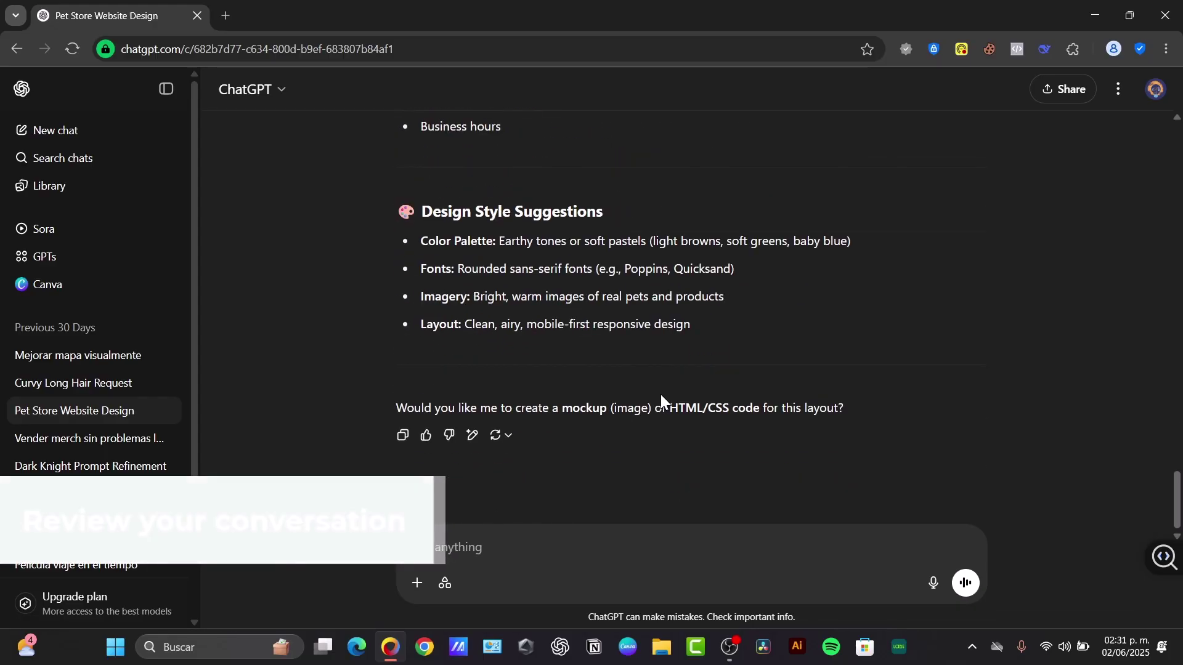
{"action": "scroll", "coordinate": [661, 394], "scroll_direction": "up", "scroll_amount": 20}
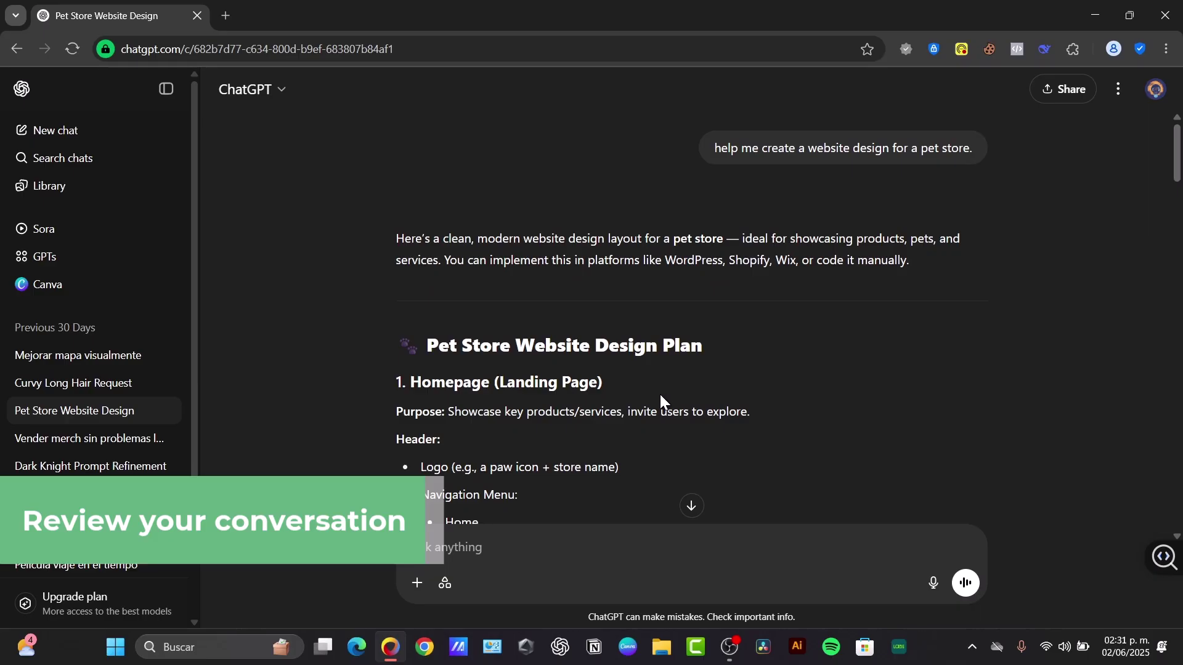
{"action": "scroll", "coordinate": [659, 394], "scroll_direction": "down", "scroll_amount": 20}
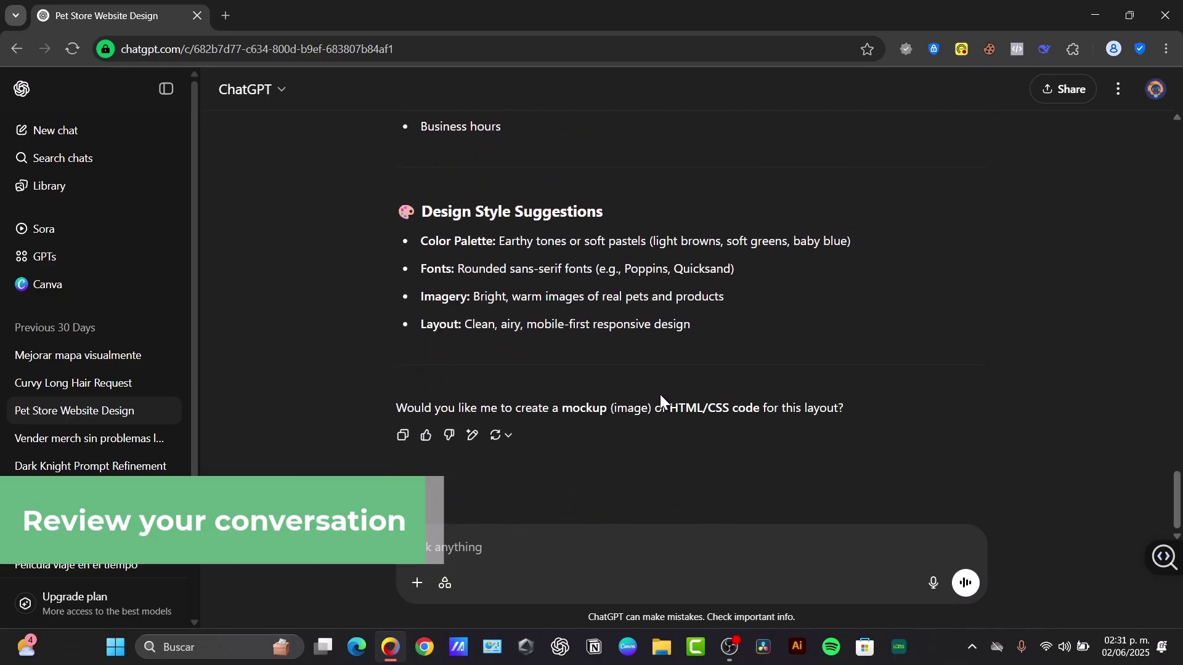
{"action": "scroll", "coordinate": [660, 394], "scroll_direction": "up", "scroll_amount": 20}
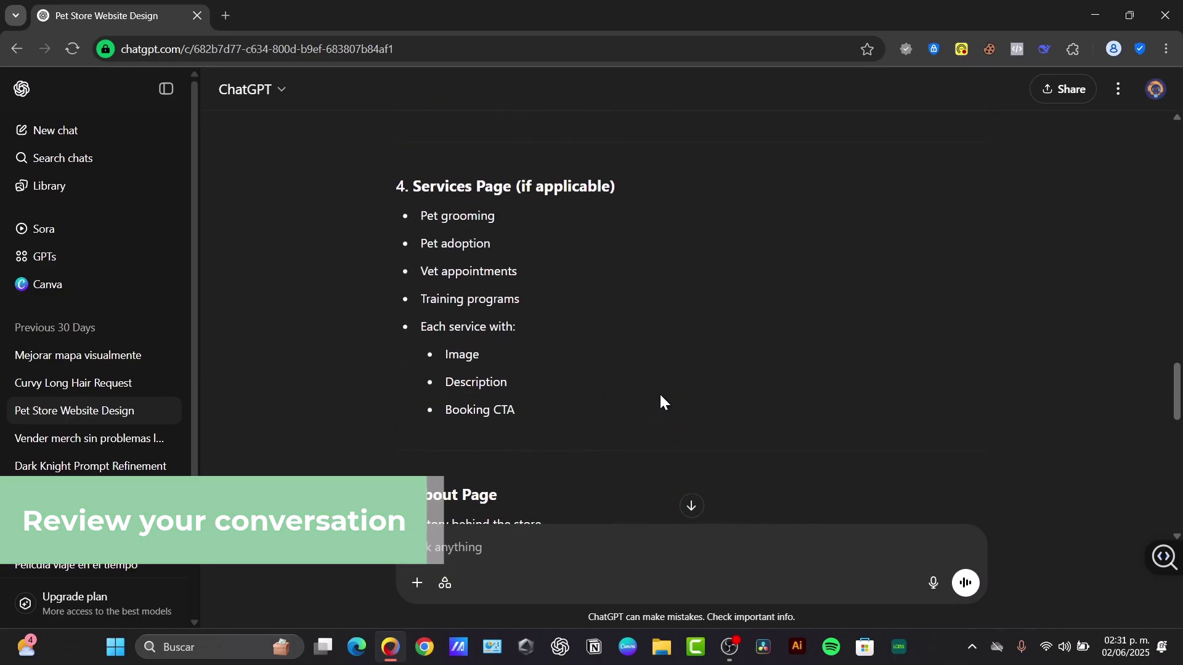
{"action": "scroll", "coordinate": [660, 395], "scroll_direction": "down", "scroll_amount": 20}
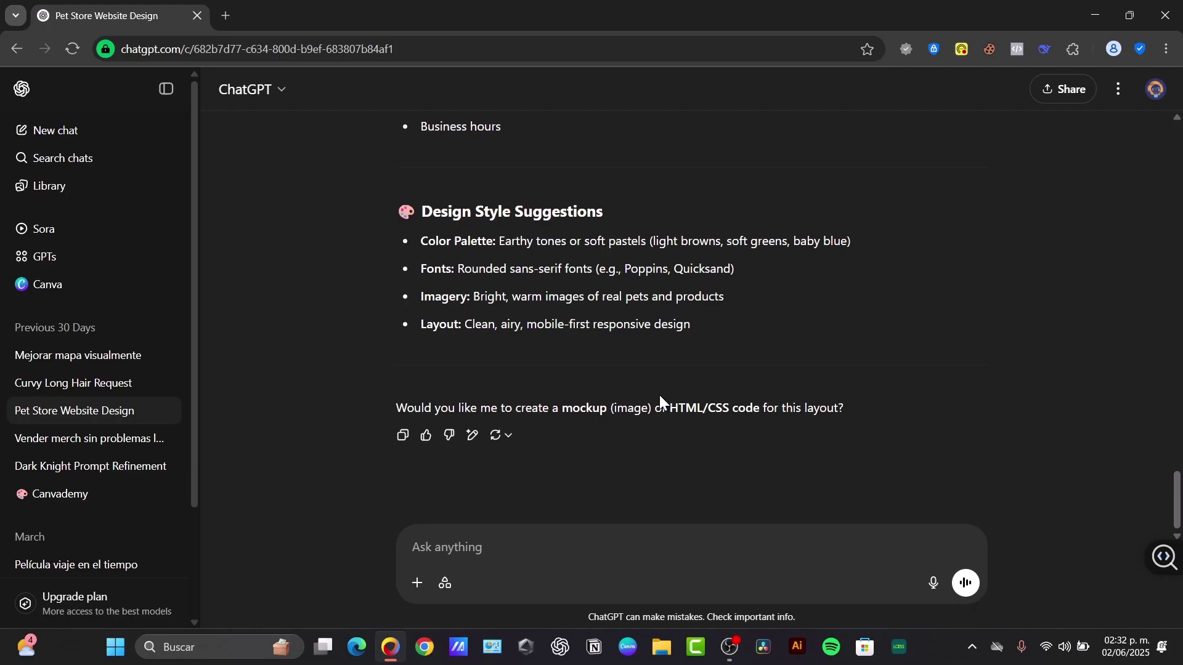
Print the chat page with the destination set to Save as PDF, previewing 2 portrait pages.
{"action": "key", "text": "ctrl+p"}
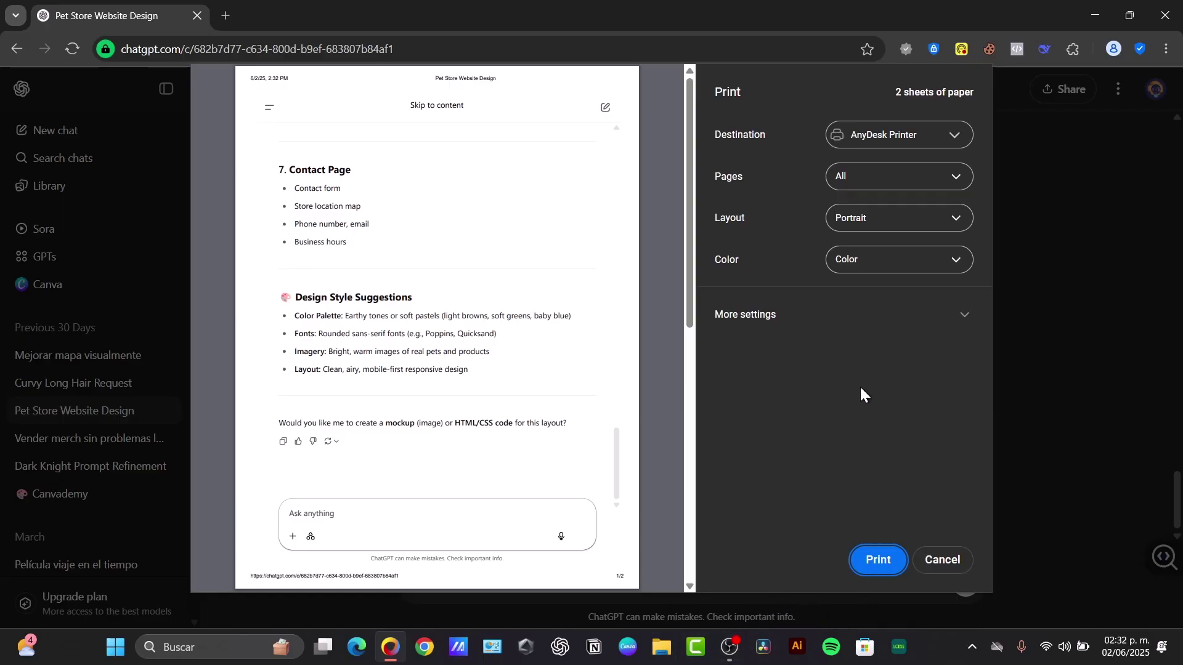
{"action": "left_click", "coordinate": [871, 144]}
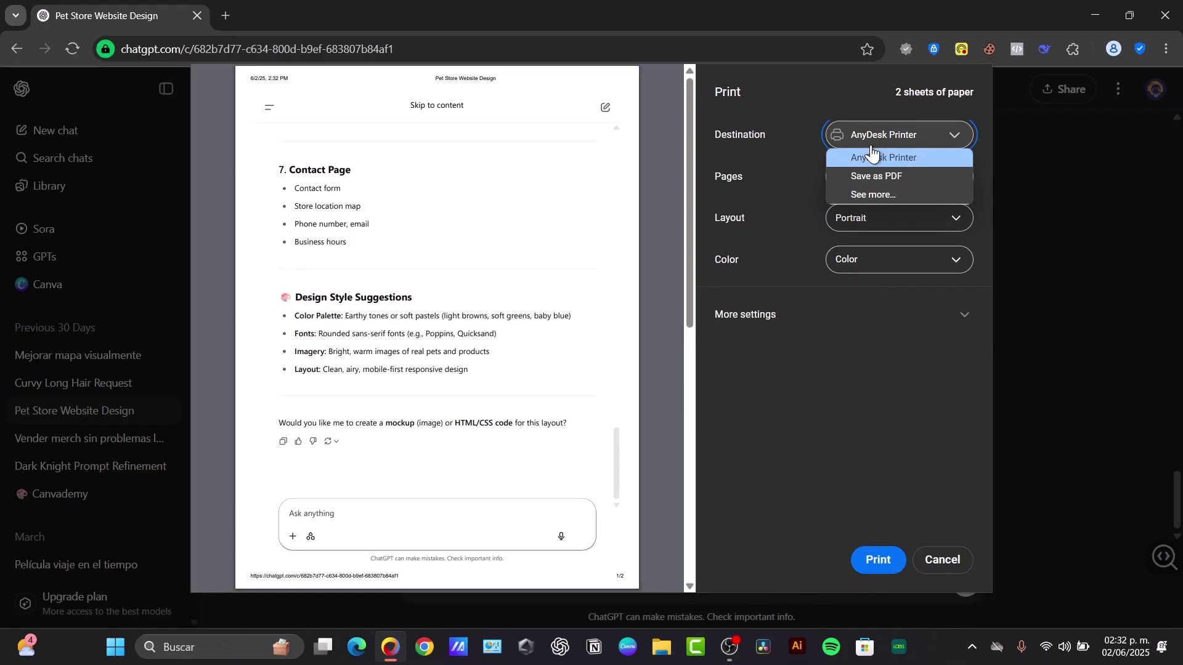
{"action": "left_click", "coordinate": [903, 177]}
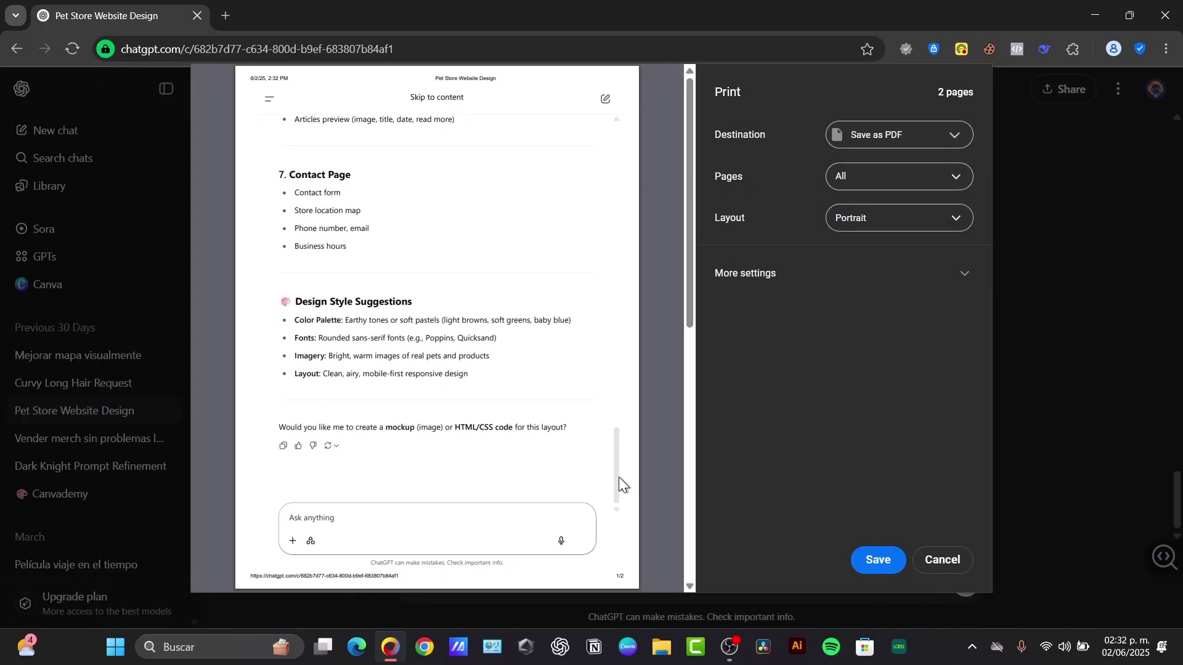
{"action": "left_click_drag", "start_coordinate": [689, 282], "coordinate": [686, 145]}
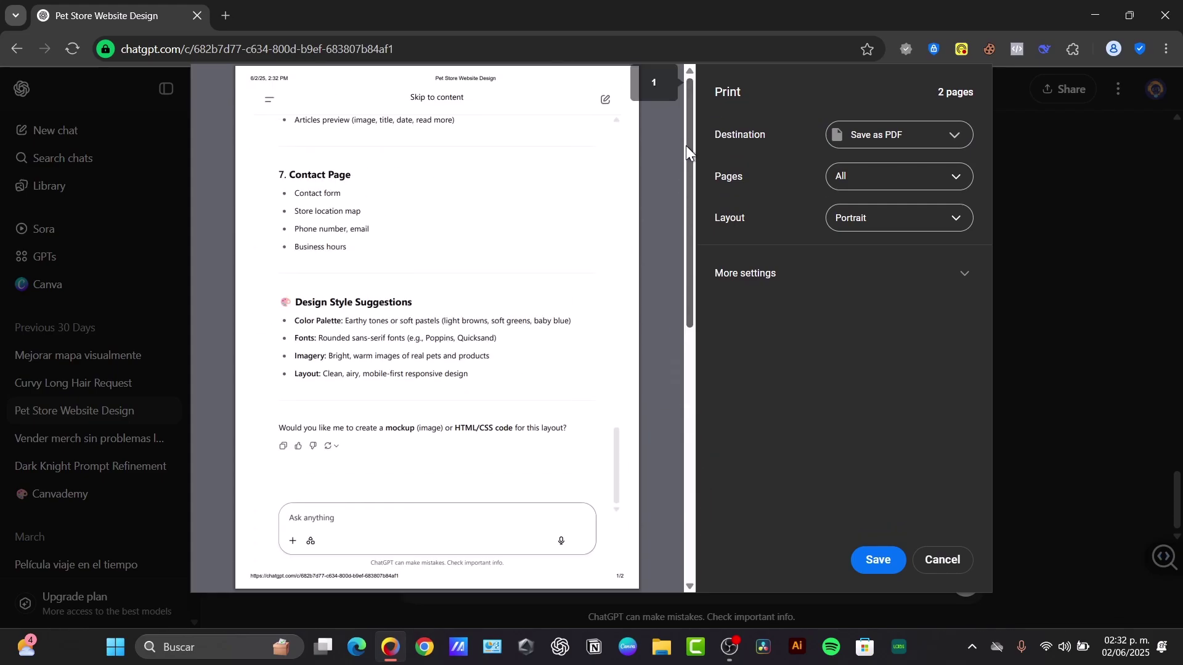
In the print settings, turn off headers and footers and set margins to None.
{"action": "left_click", "coordinate": [762, 282]}
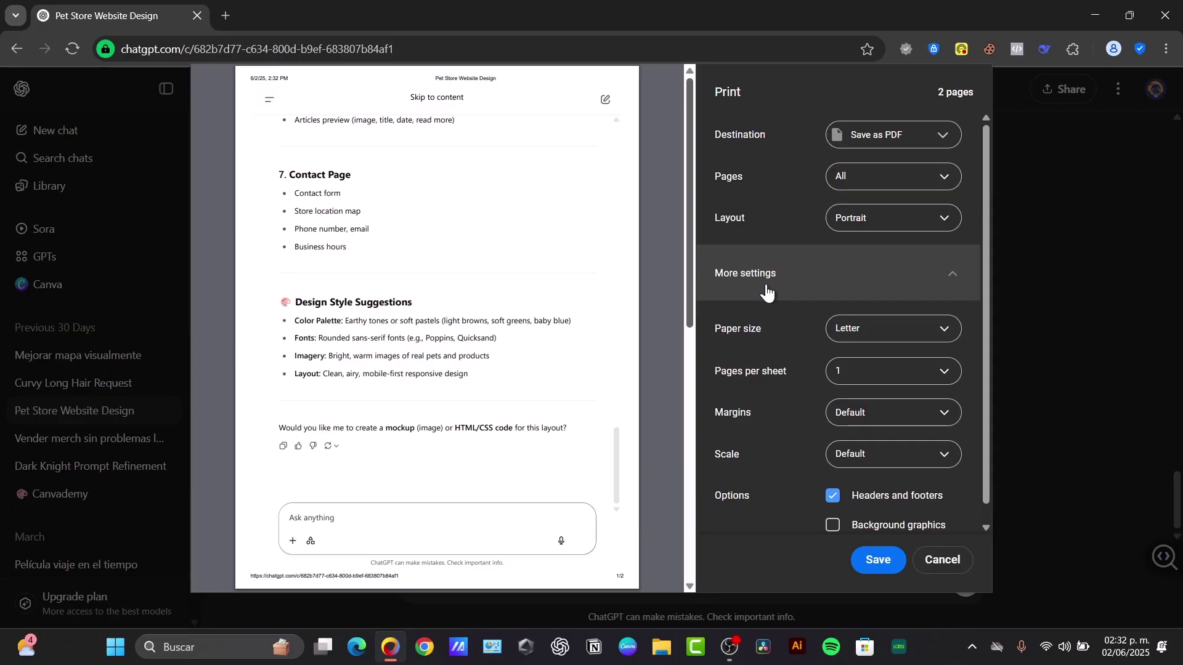
{"action": "scroll", "coordinate": [778, 356], "scroll_direction": "down", "scroll_amount": 1}
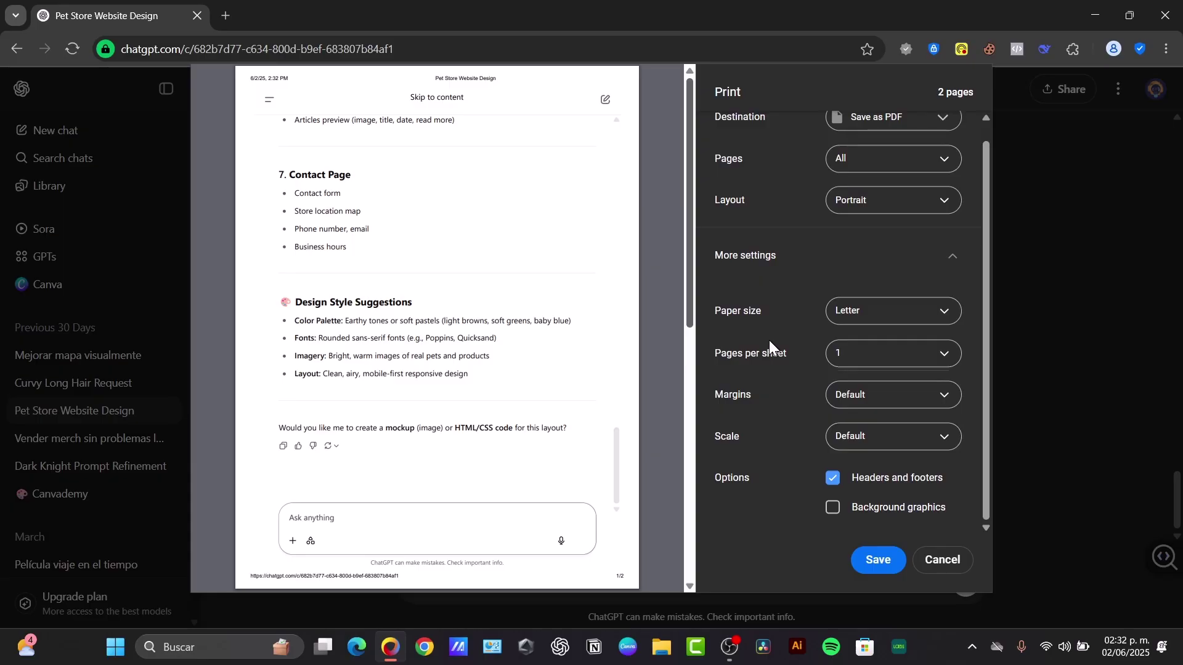
{"action": "left_click", "coordinate": [844, 486]}
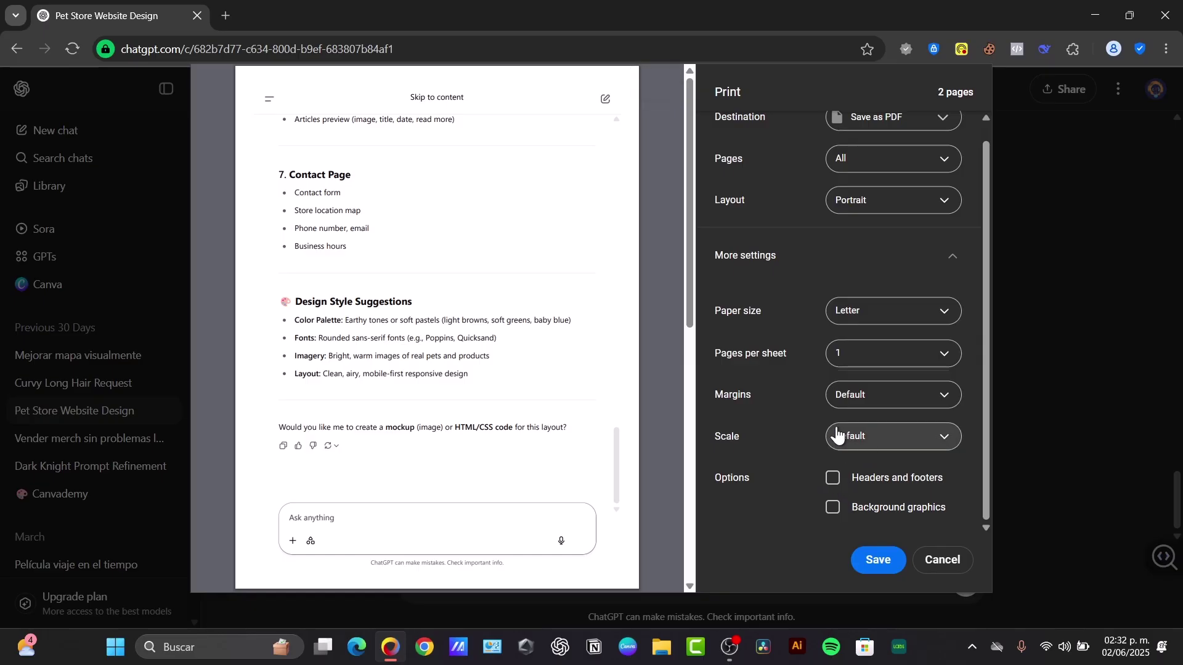
{"action": "left_click", "coordinate": [875, 395]}
{"action": "left_click", "coordinate": [884, 437]}
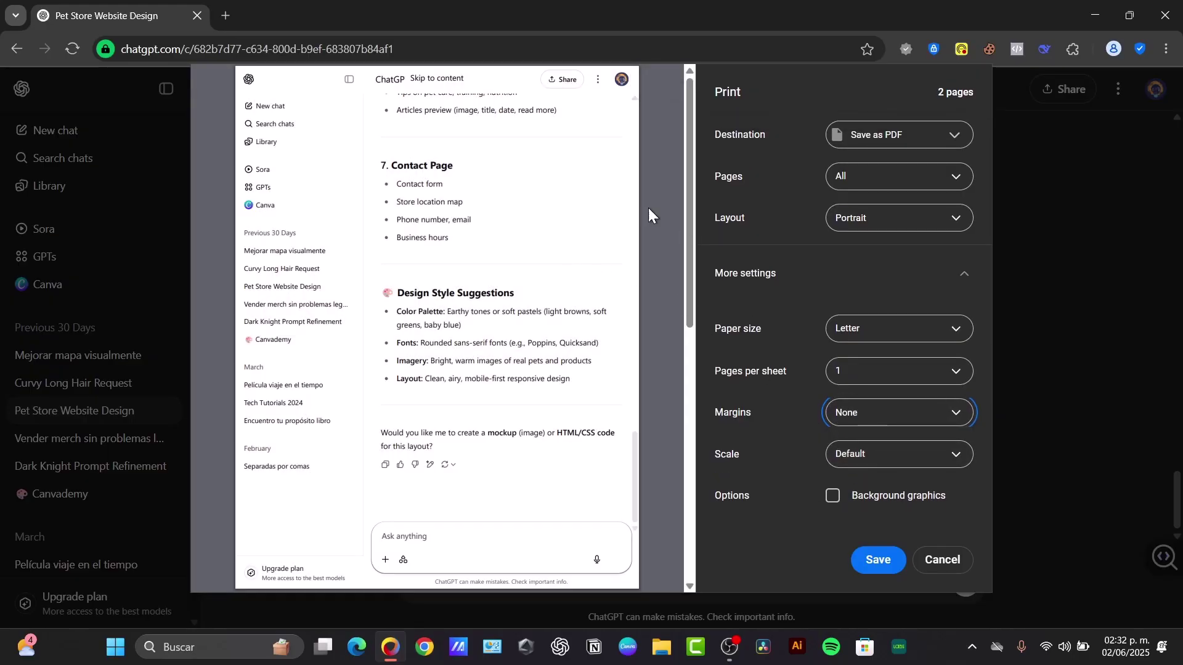
{"action": "left_click_drag", "start_coordinate": [691, 295], "coordinate": [718, 83]}
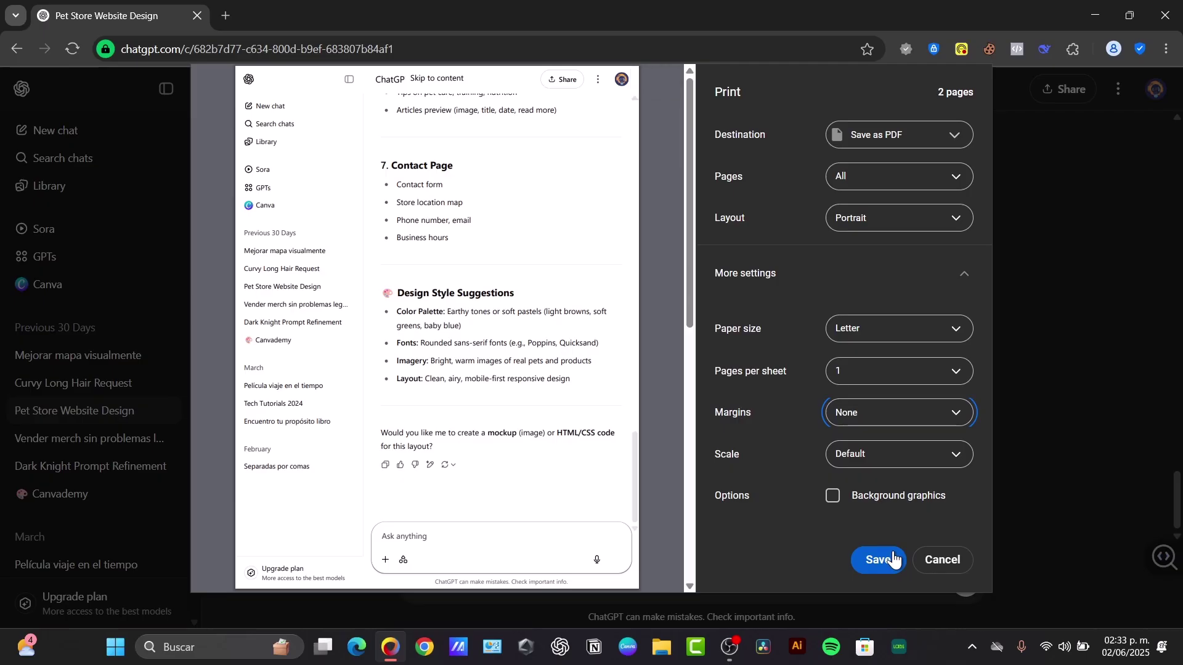
Keep all pages in portrait and save the PDF as Pet Store Website Design.
{"action": "left_click", "coordinate": [887, 180]}
{"action": "left_click", "coordinate": [886, 198]}
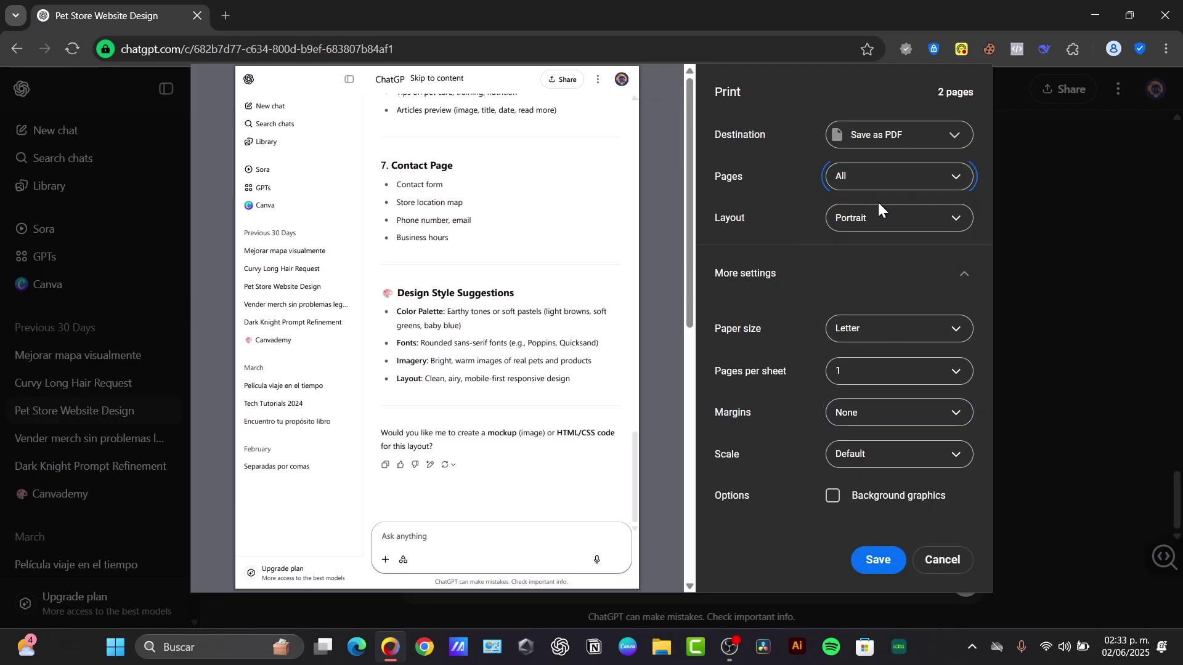
{"action": "left_click", "coordinate": [874, 218]}
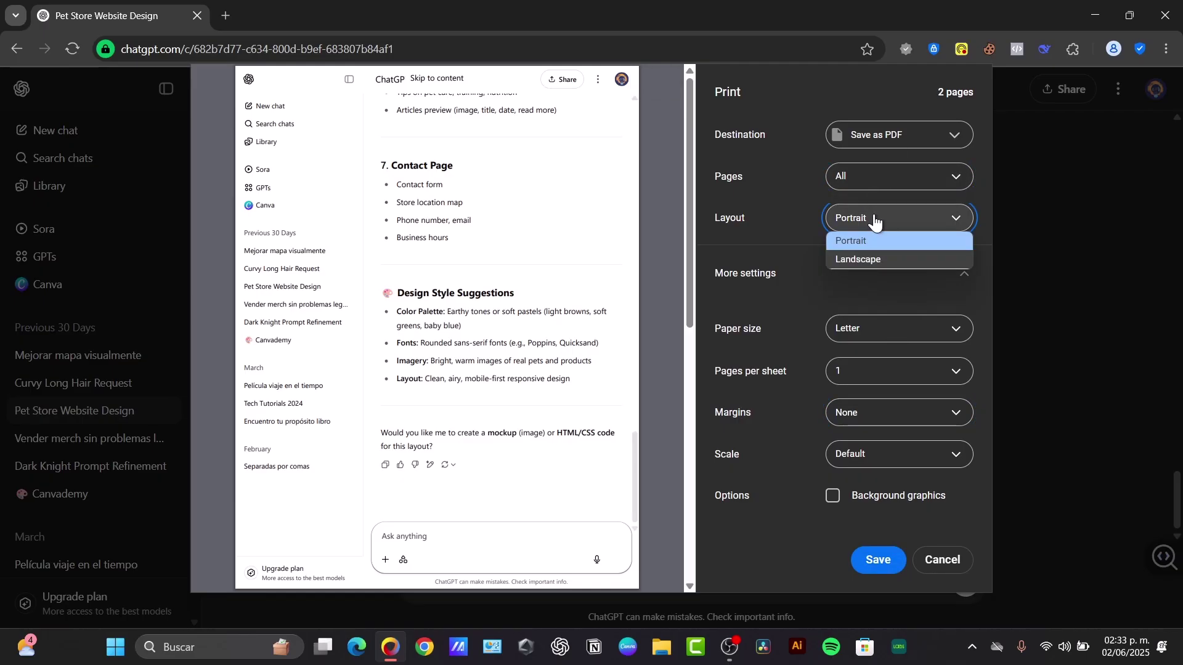
{"action": "left_click", "coordinate": [870, 240]}
{"action": "left_click", "coordinate": [906, 553]}
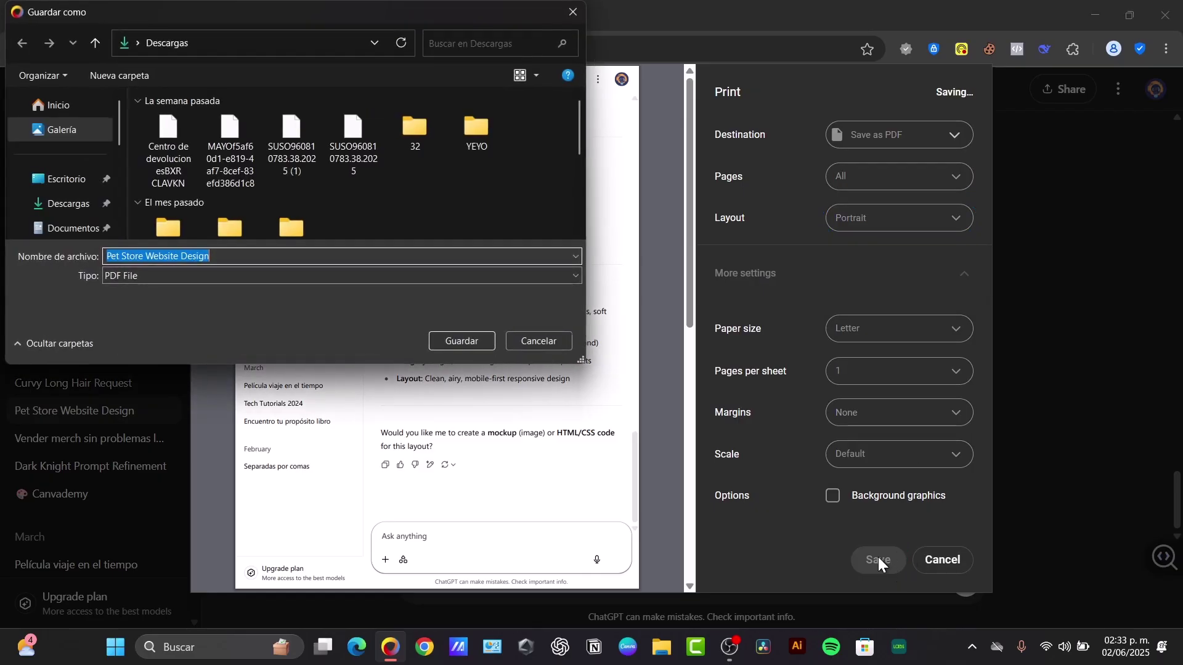
{"action": "left_click", "coordinate": [435, 348]}
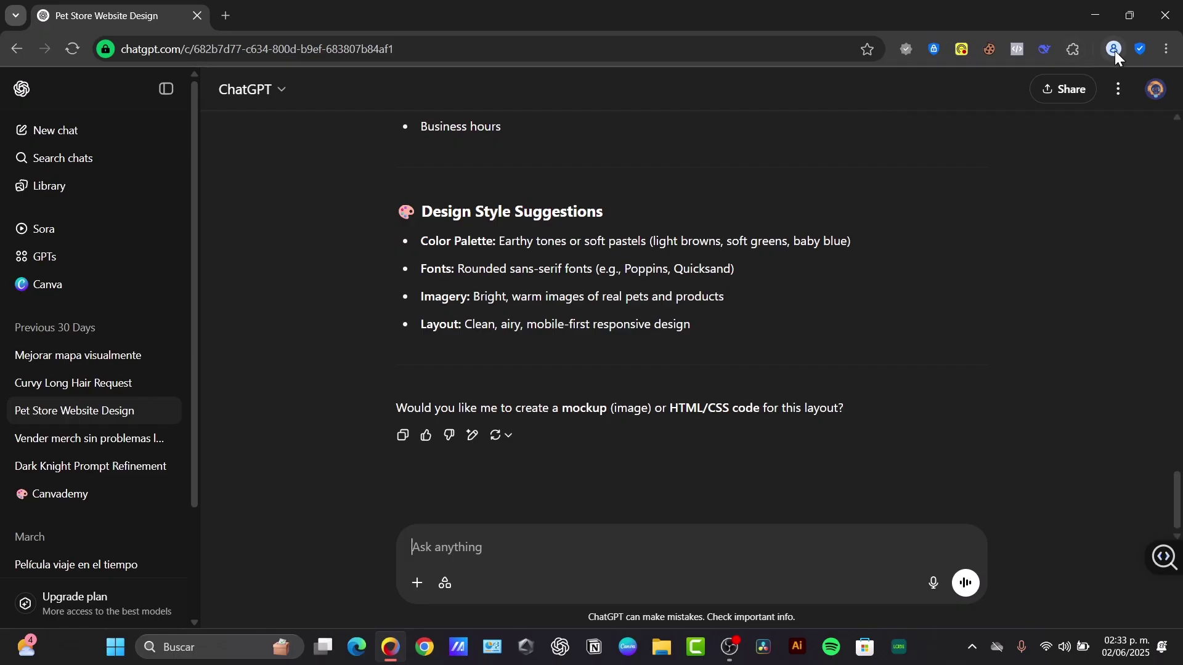
Find the saved Pet Store Website Design PDF in Downloads, then close it.
{"action": "left_click", "coordinate": [663, 653]}
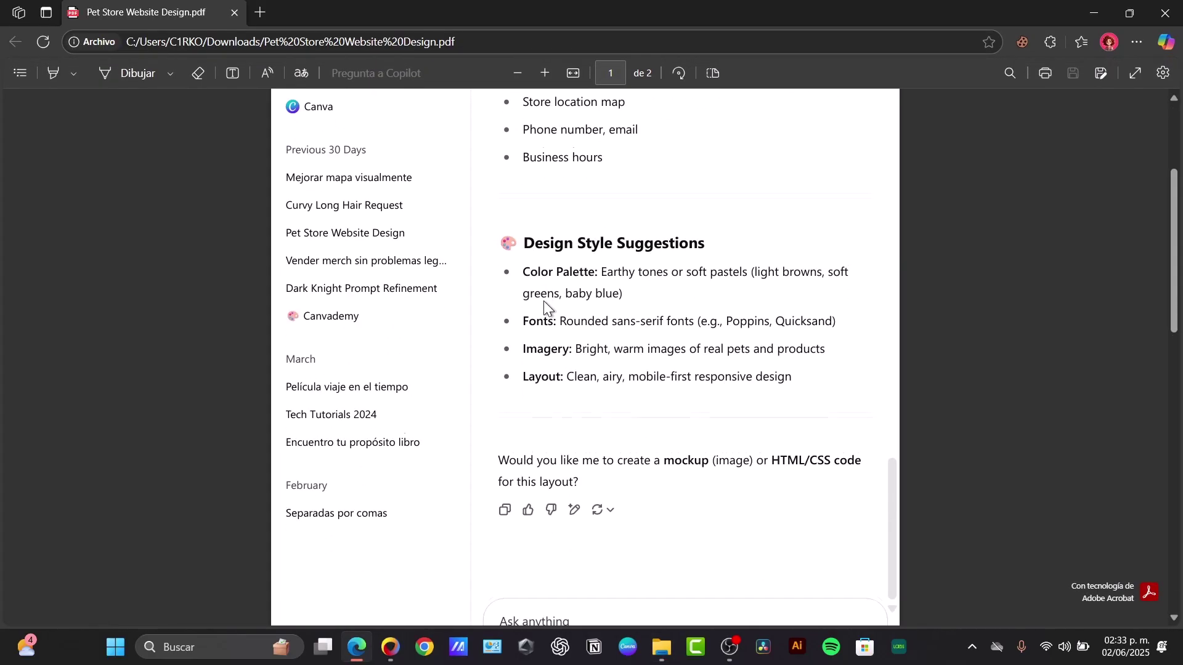
{"action": "scroll", "coordinate": [545, 306], "scroll_direction": "up", "scroll_amount": 8}
{"action": "scroll", "coordinate": [546, 307], "scroll_direction": "up", "scroll_amount": 2}
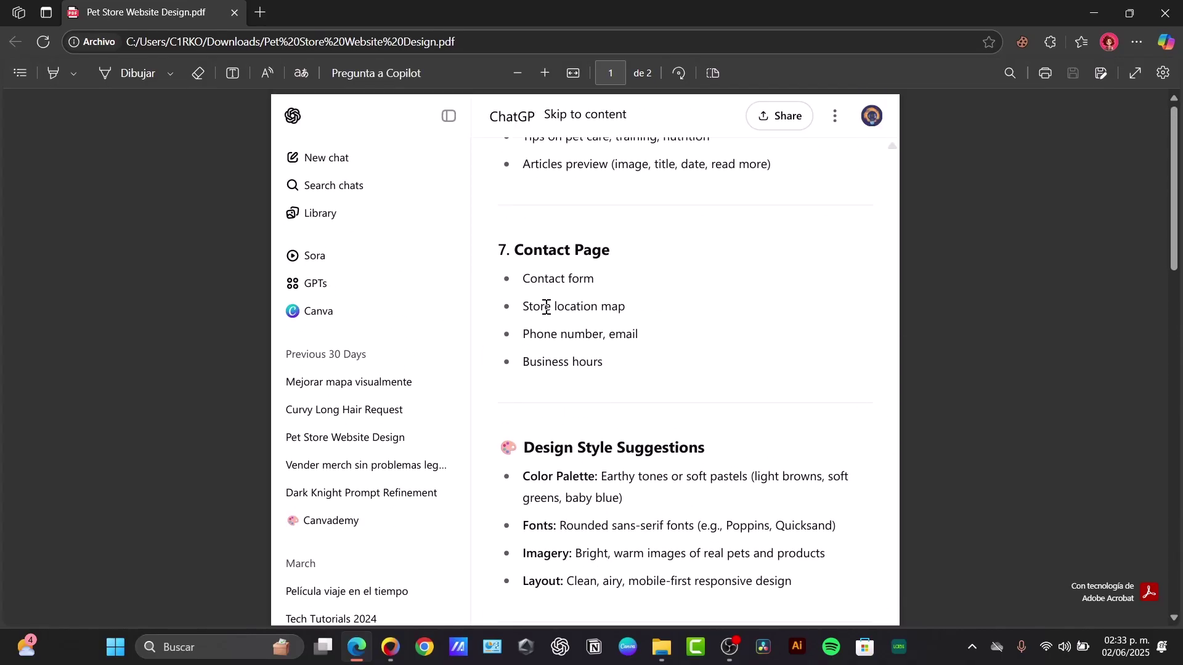
{"action": "scroll", "coordinate": [546, 307], "scroll_direction": "down", "scroll_amount": 8}
{"action": "scroll", "coordinate": [545, 305], "scroll_direction": "up", "scroll_amount": 5}
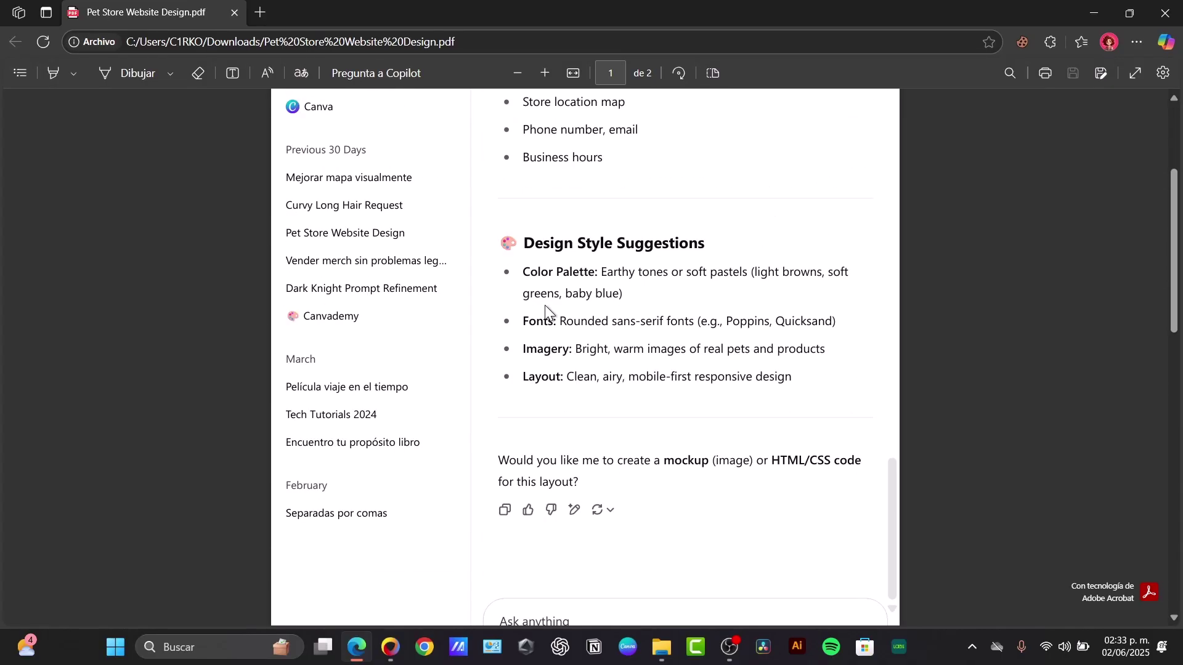
{"action": "left_click", "coordinate": [234, 14]}
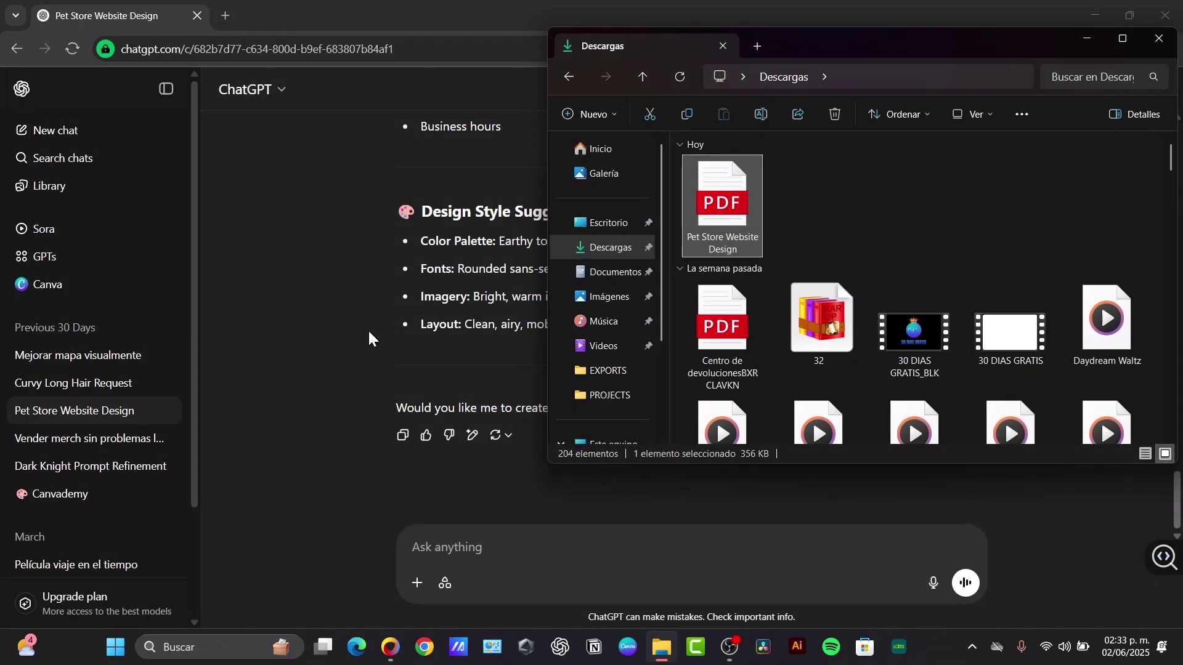
Copy ChatGPT's final reply and open a new browser tab.
{"action": "left_click", "coordinate": [703, 490]}
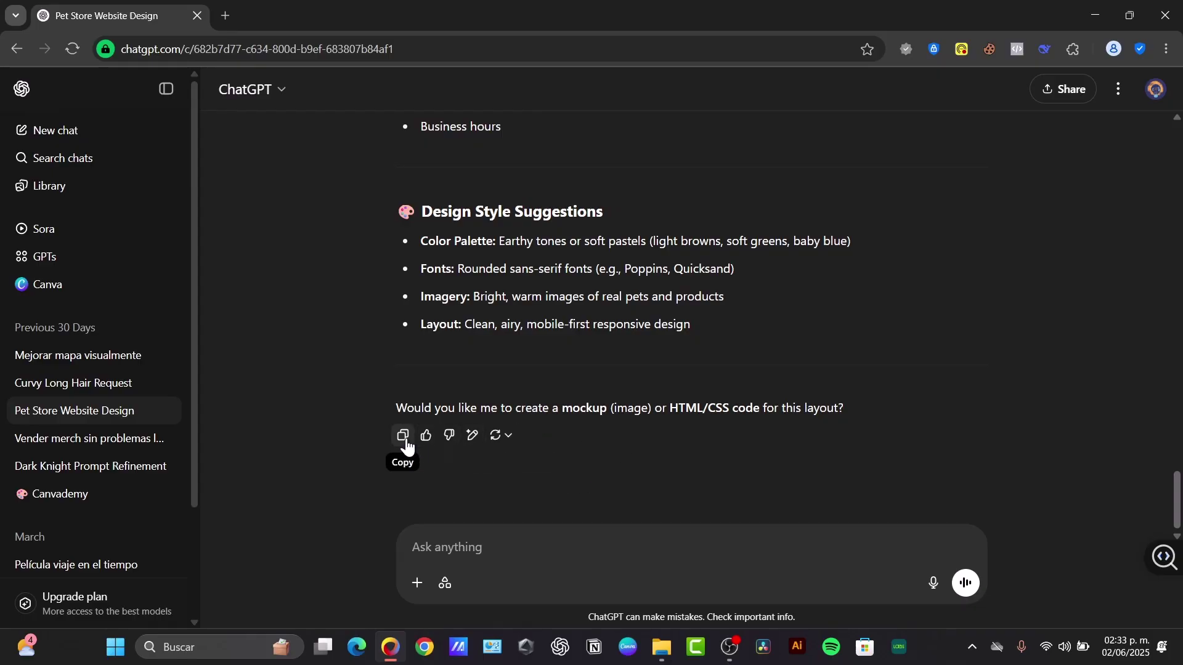
{"action": "left_click", "coordinate": [405, 442]}
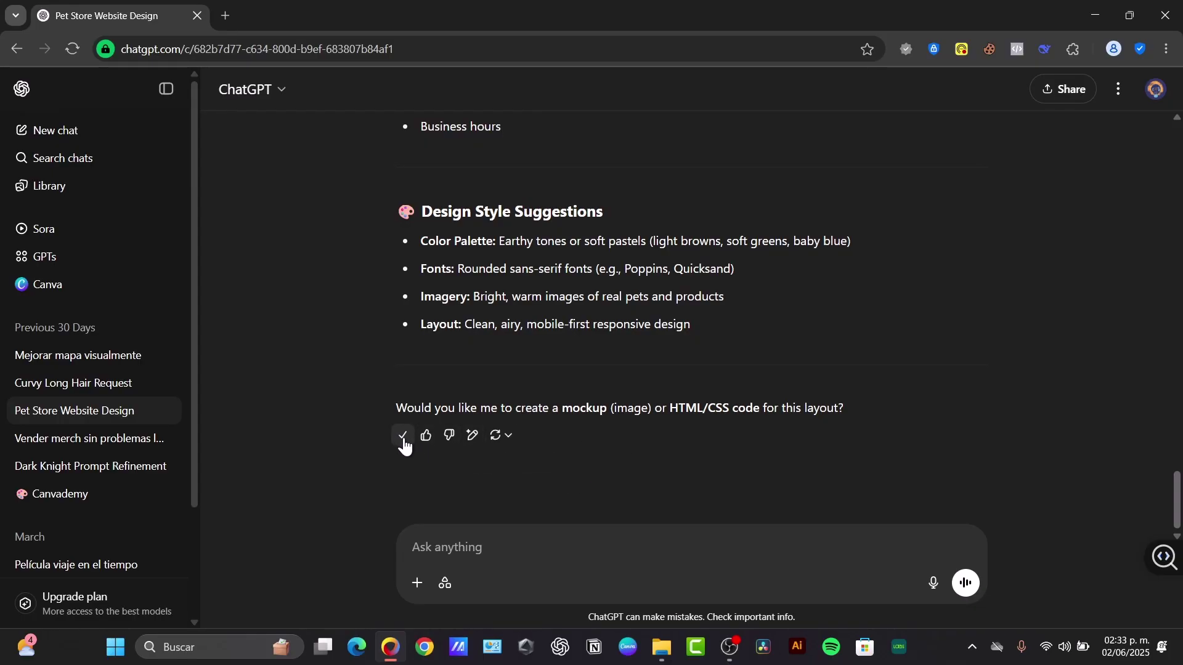
{"action": "scroll", "coordinate": [442, 448], "scroll_direction": "up", "scroll_amount": 20}
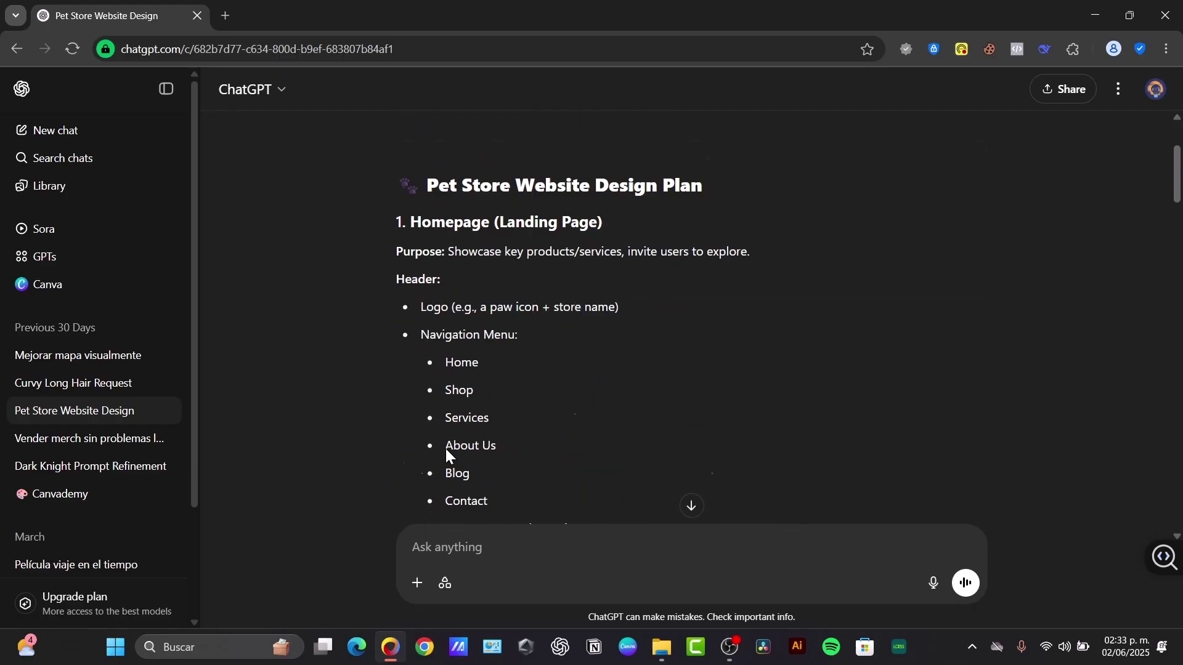
{"action": "scroll", "coordinate": [445, 448], "scroll_direction": "up", "scroll_amount": 3}
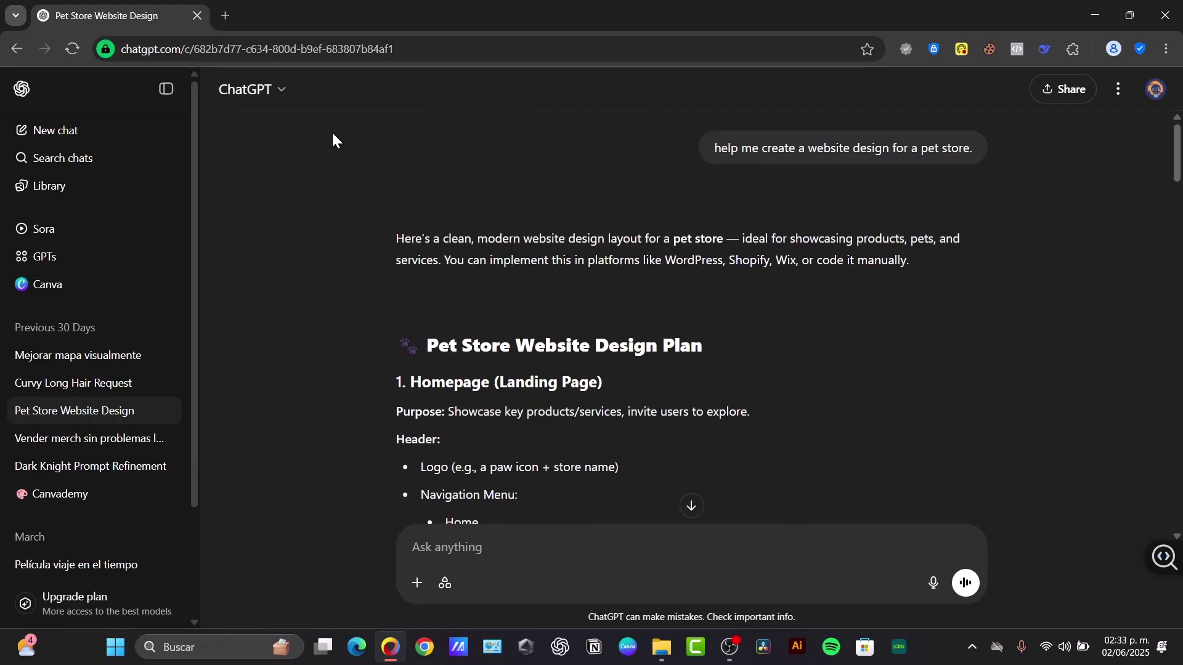
{"action": "left_click", "coordinate": [218, 20]}
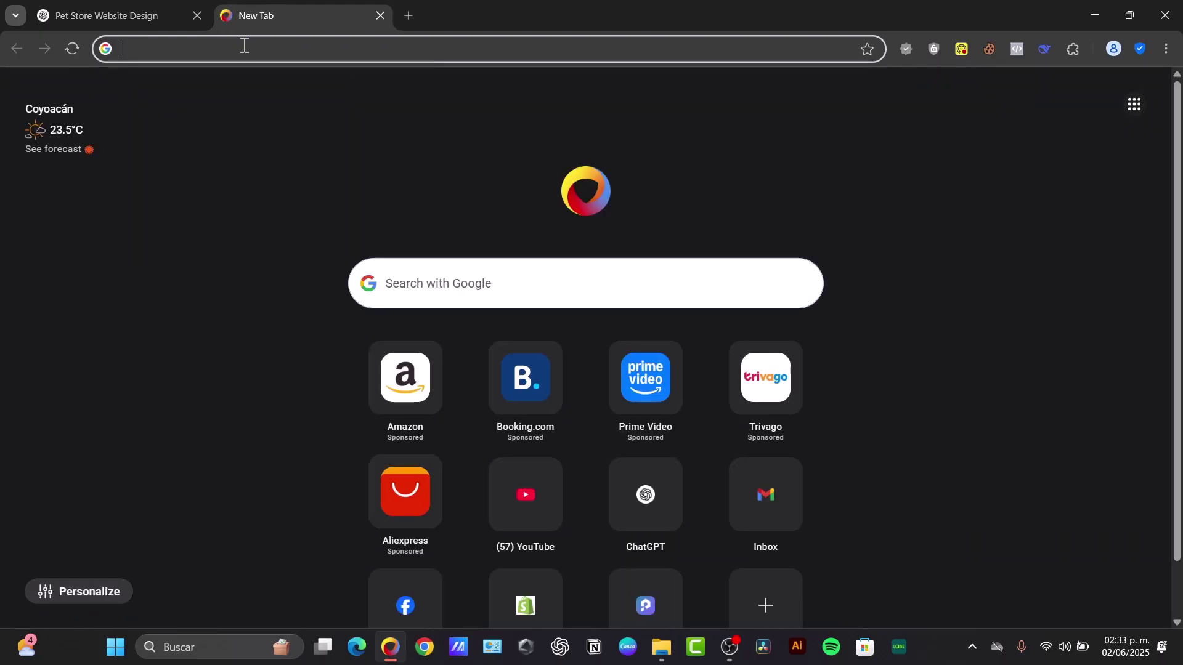
Search for google docs and start a blank document.
{"action": "type", "text": "google docs"}
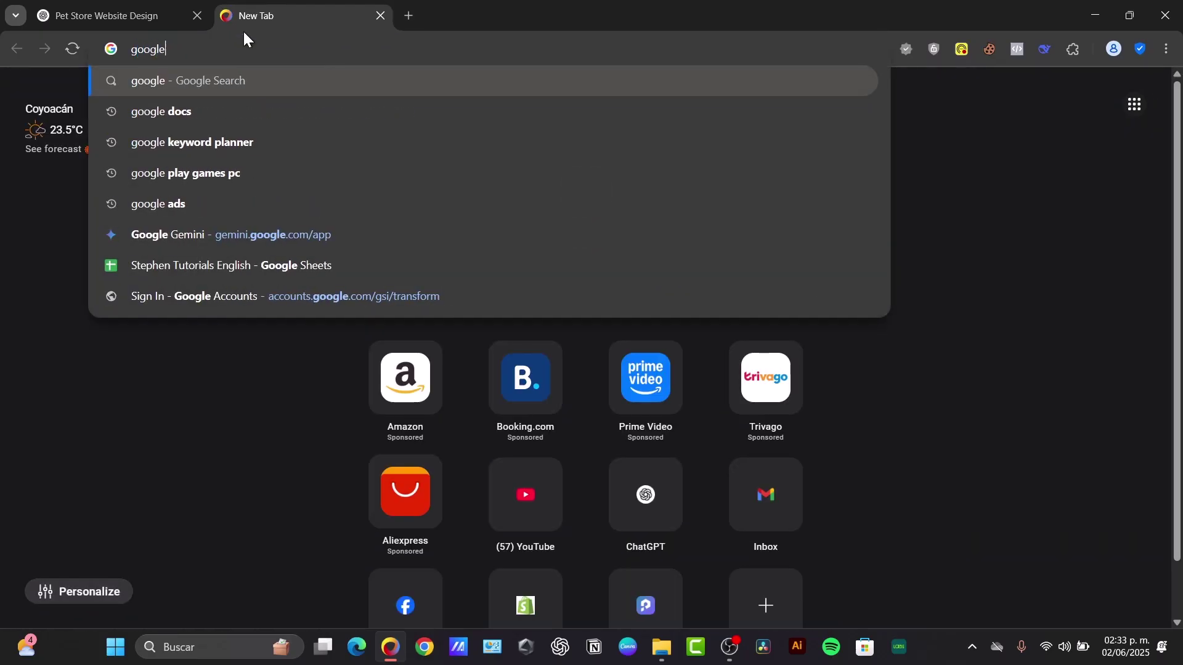
{"action": "key", "text": "Return"}
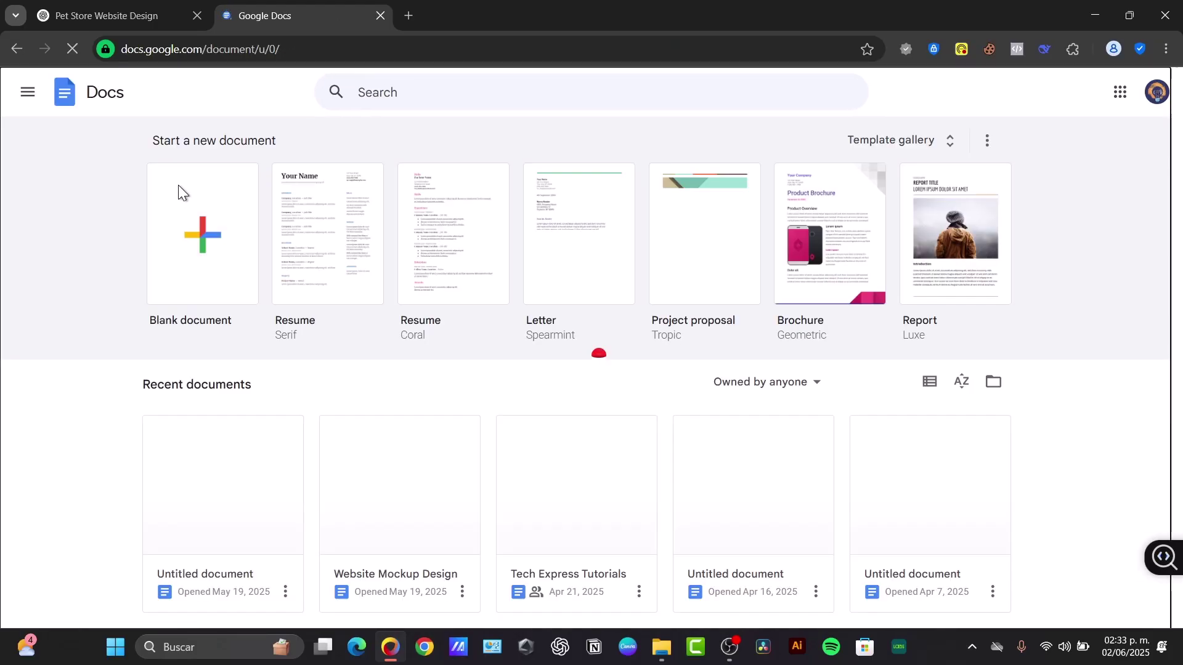
{"action": "left_click", "coordinate": [179, 192]}
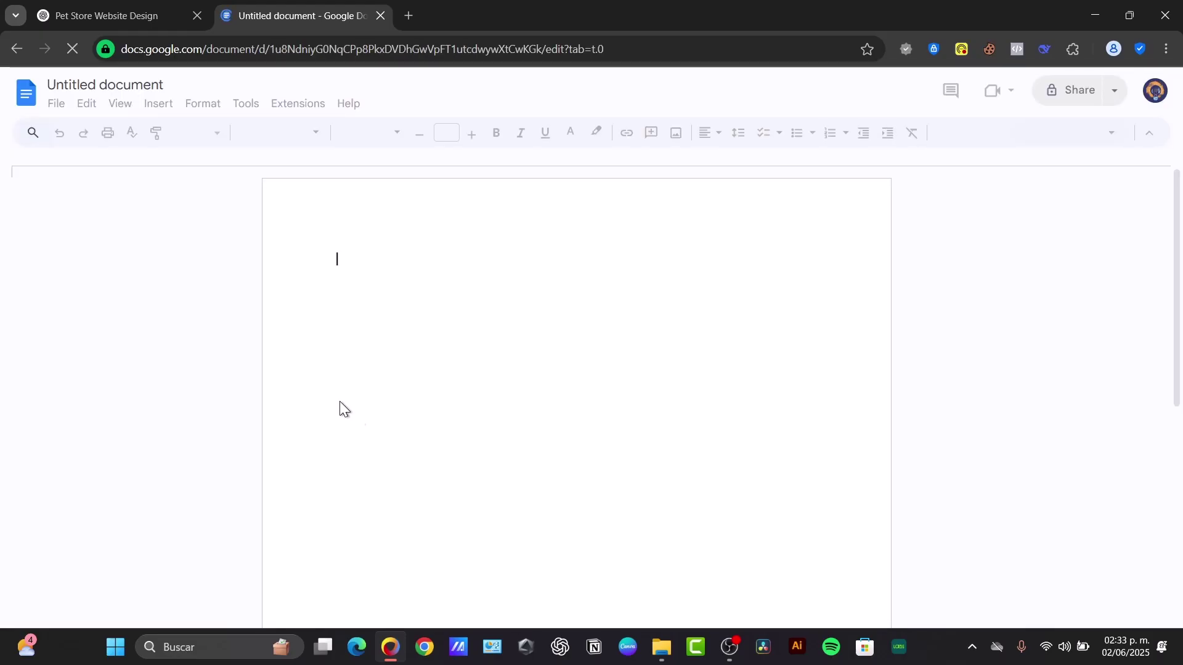
Paste the copied pet store reply into the document, review it, then delete it all.
{"action": "key", "text": "ctrl+v"}
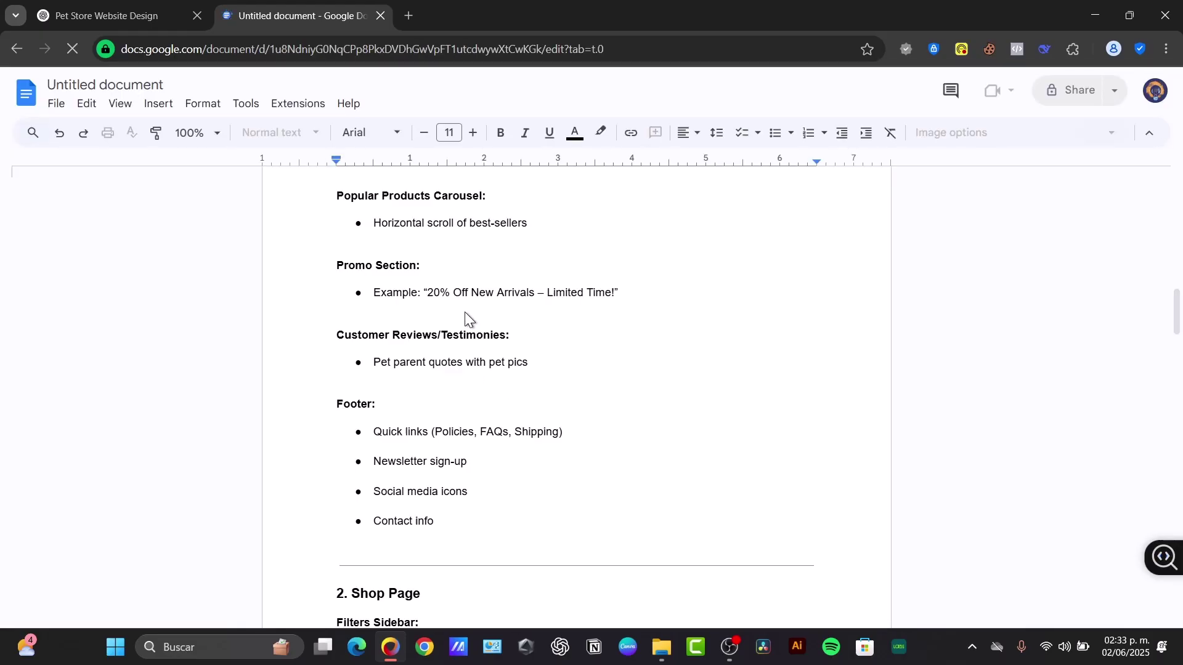
{"action": "scroll", "coordinate": [546, 381], "scroll_direction": "up", "scroll_amount": 5}
{"action": "scroll", "coordinate": [545, 381], "scroll_direction": "up", "scroll_amount": 10}
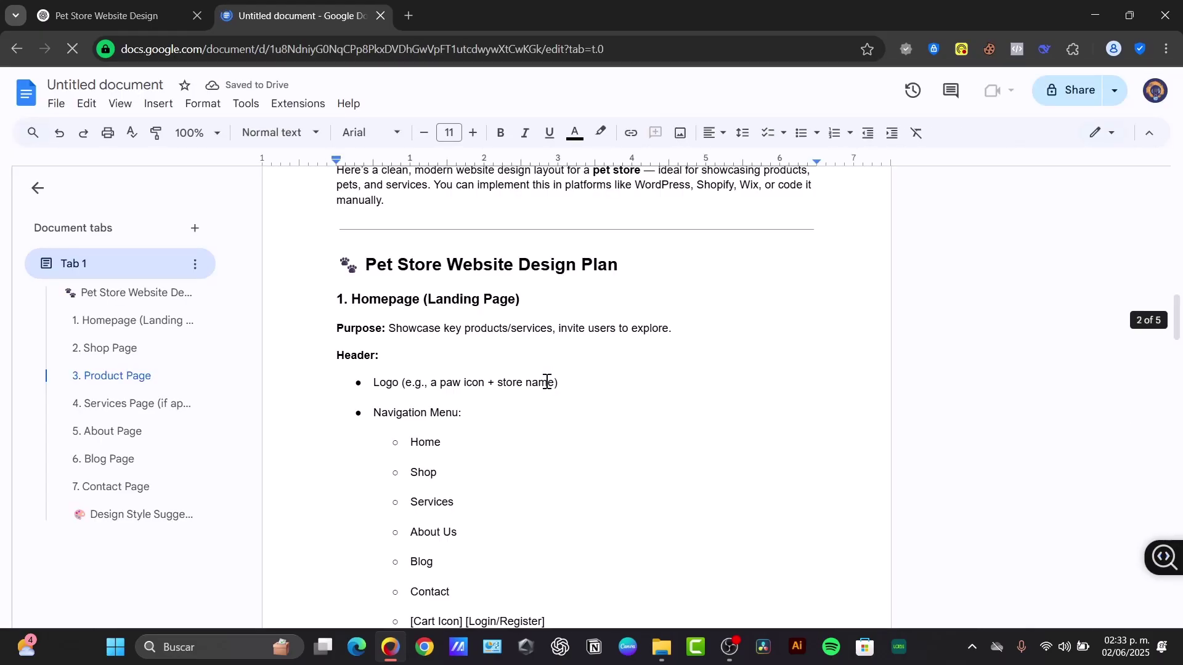
{"action": "scroll", "coordinate": [547, 381], "scroll_direction": "down", "scroll_amount": 3}
{"action": "scroll", "coordinate": [546, 381], "scroll_direction": "up", "scroll_amount": 3}
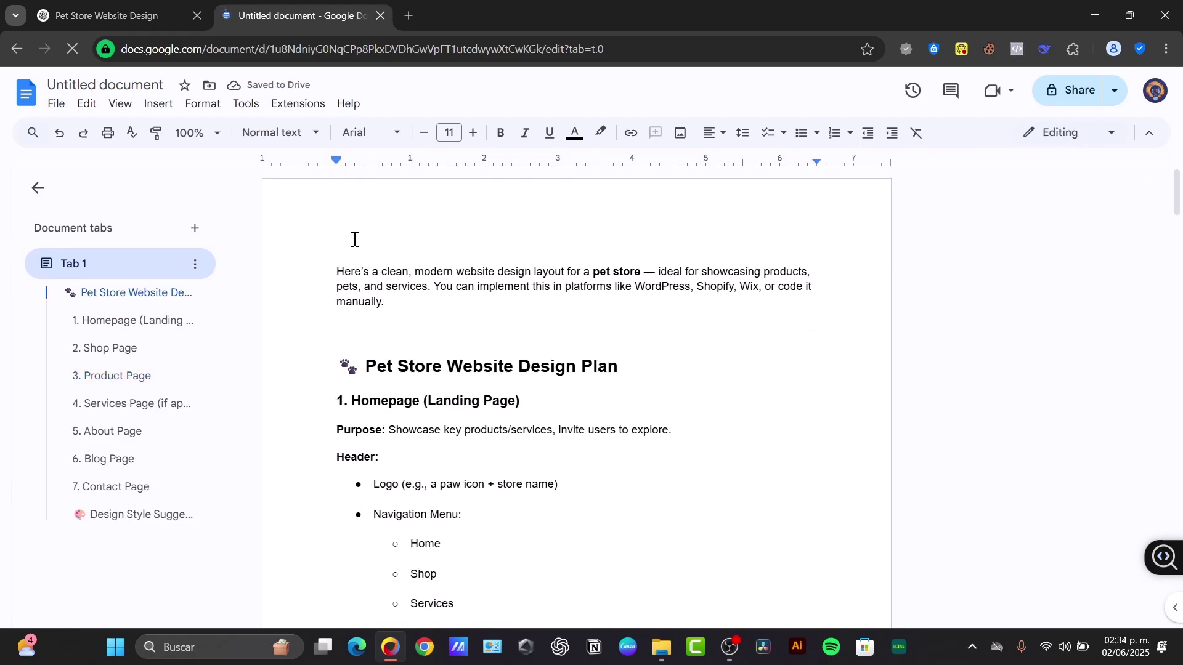
{"action": "scroll", "coordinate": [369, 244], "scroll_direction": "down", "scroll_amount": 20}
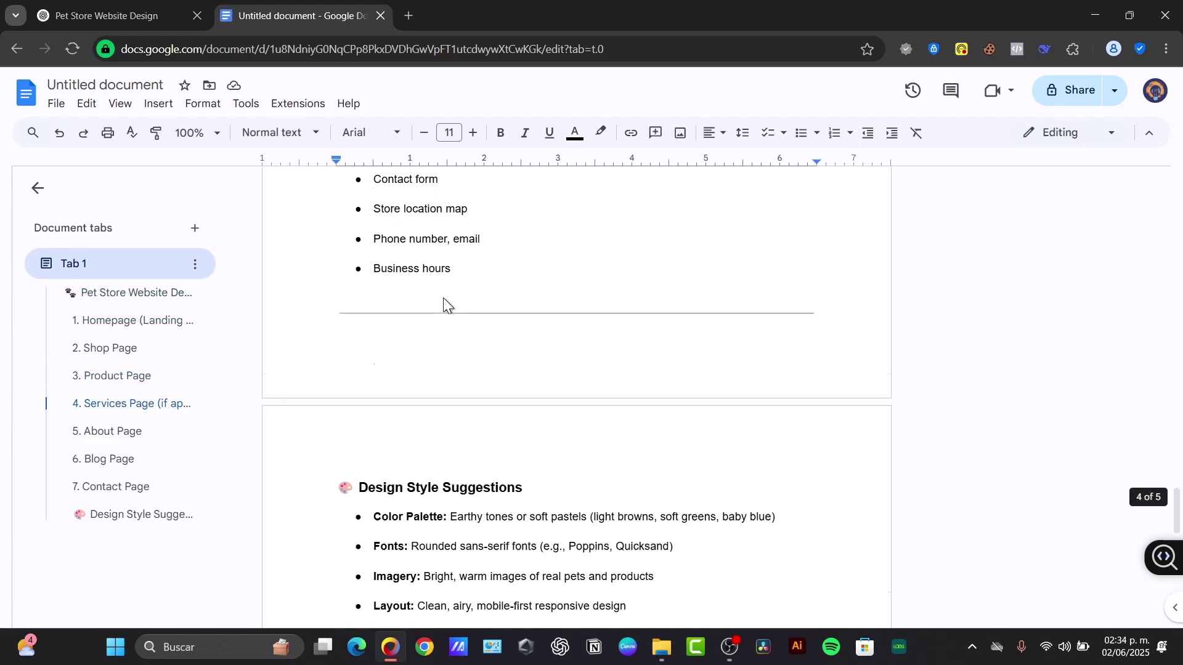
{"action": "scroll", "coordinate": [444, 301], "scroll_direction": "up", "scroll_amount": 20}
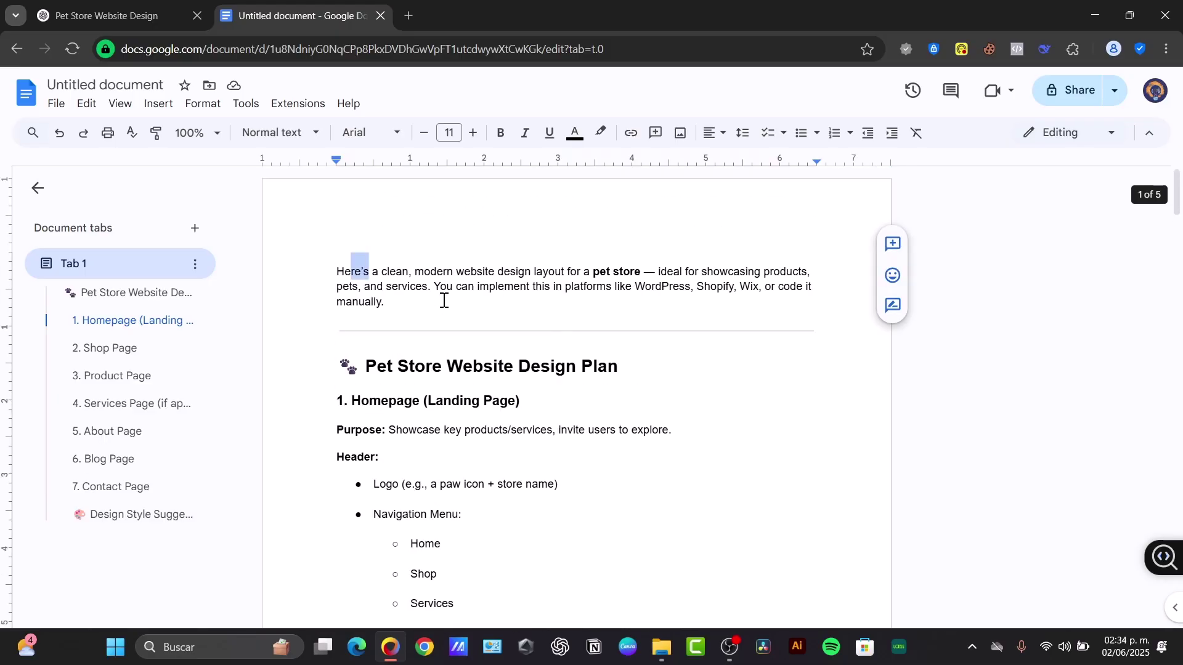
{"action": "scroll", "coordinate": [486, 324], "scroll_direction": "down", "scroll_amount": 20}
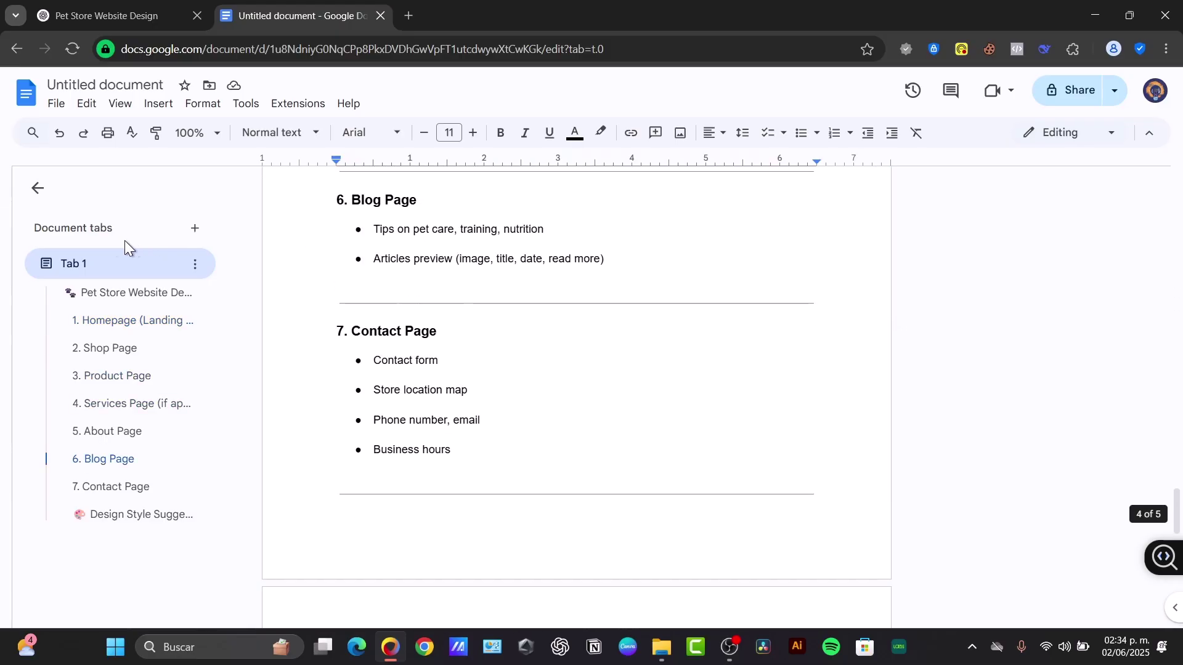
{"action": "left_click", "coordinate": [195, 263]}
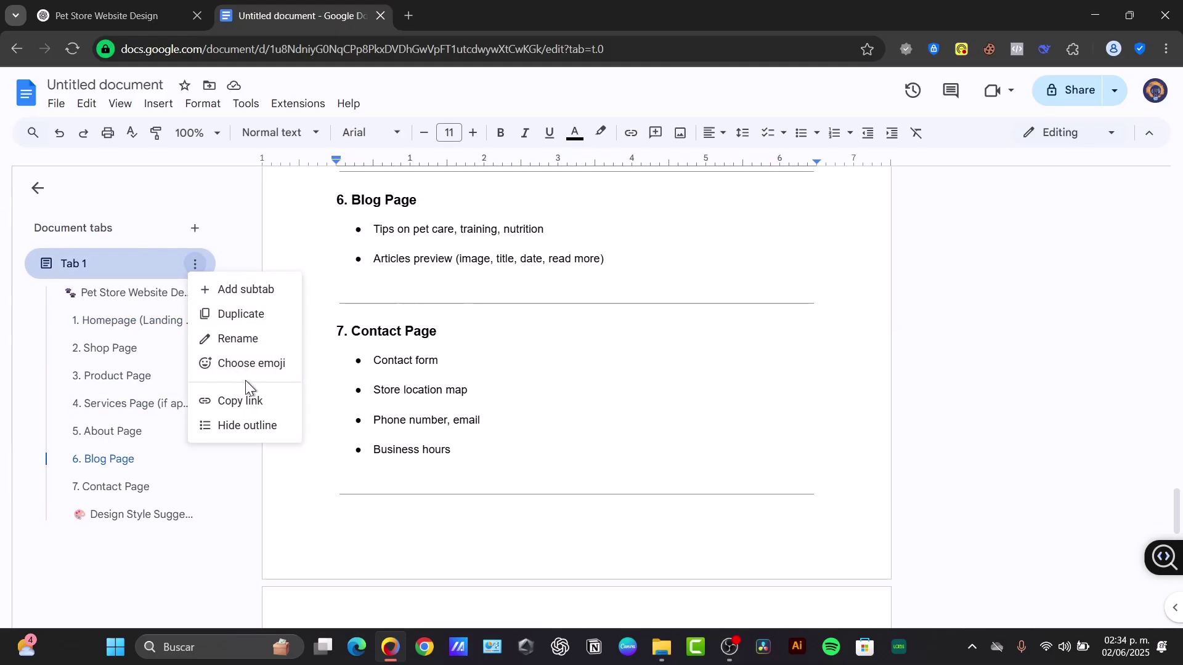
{"action": "left_click", "coordinate": [270, 477]}
{"action": "key", "text": "ctrl+a"}
{"action": "key", "text": "BackSpace"}
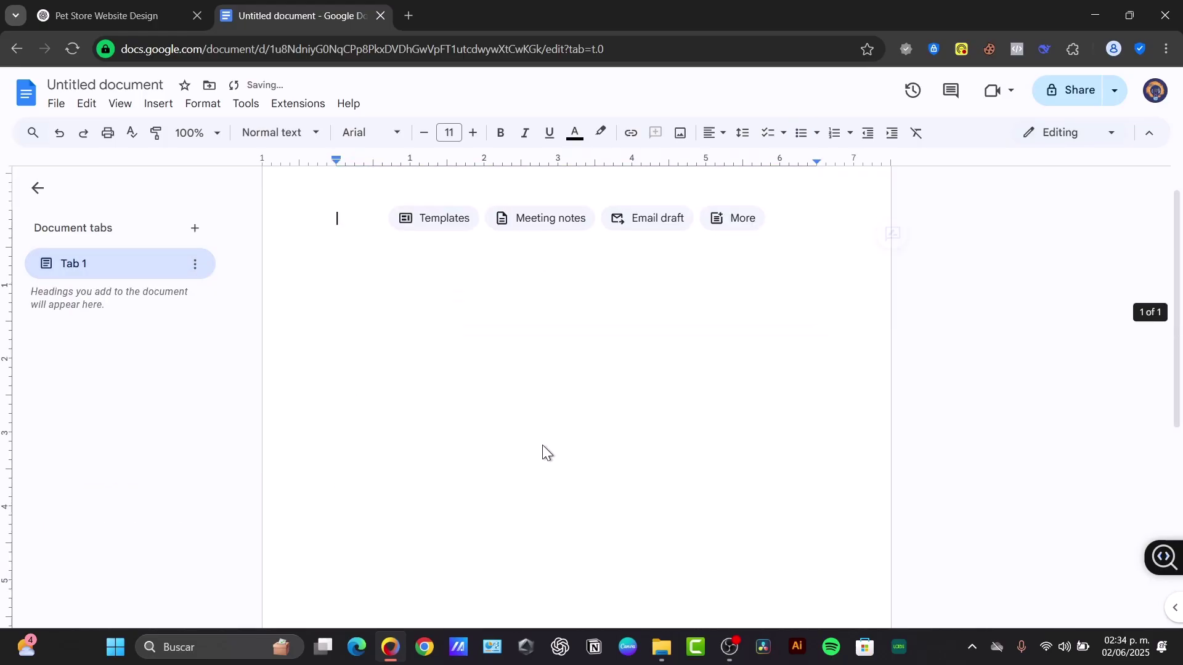
Select all text on the ChatGPT page and return to the empty Untitled document.
{"action": "left_click", "coordinate": [152, 12]}
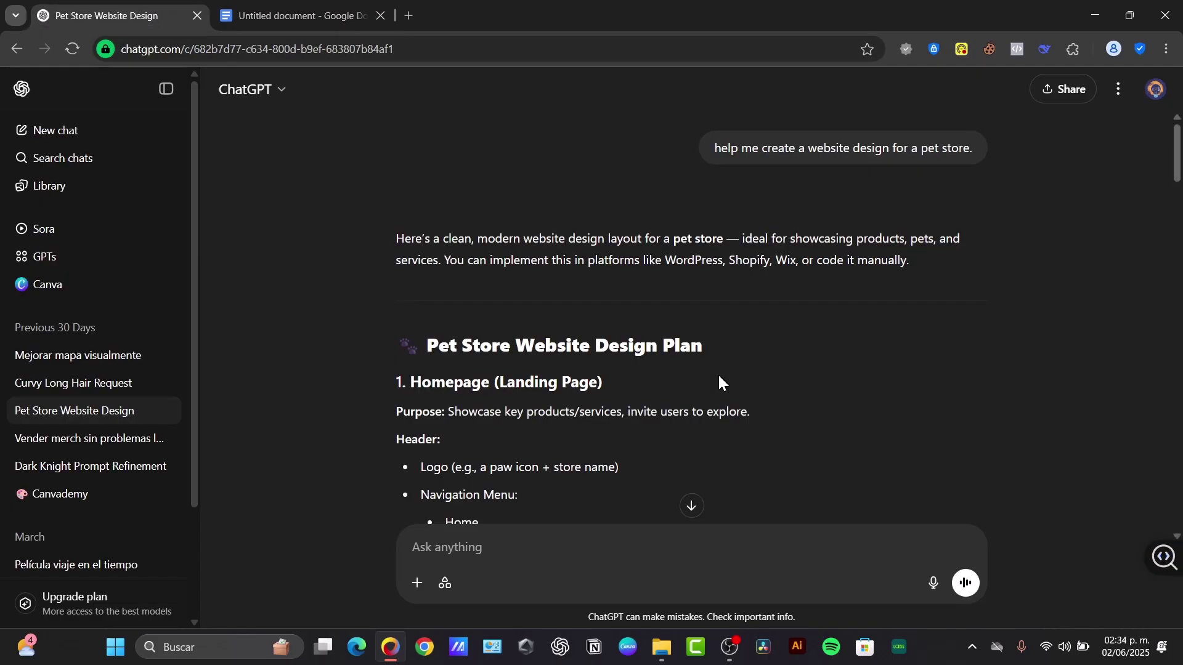
{"action": "key", "text": "ctrl+a"}
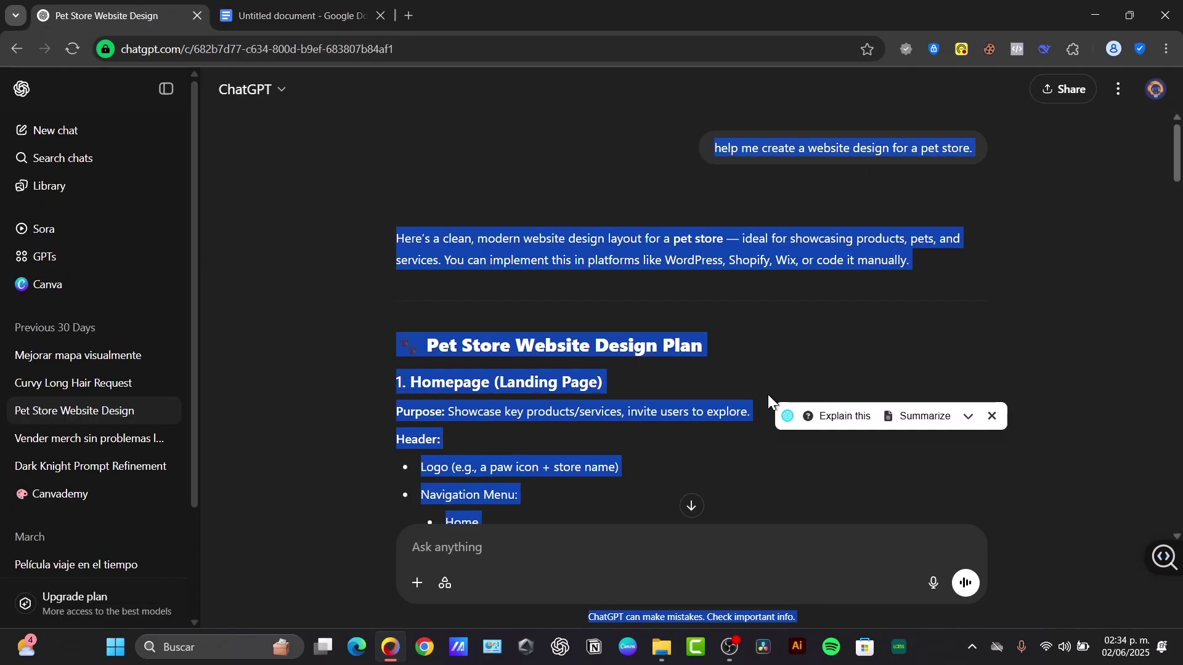
{"action": "left_click", "coordinate": [264, 18]}
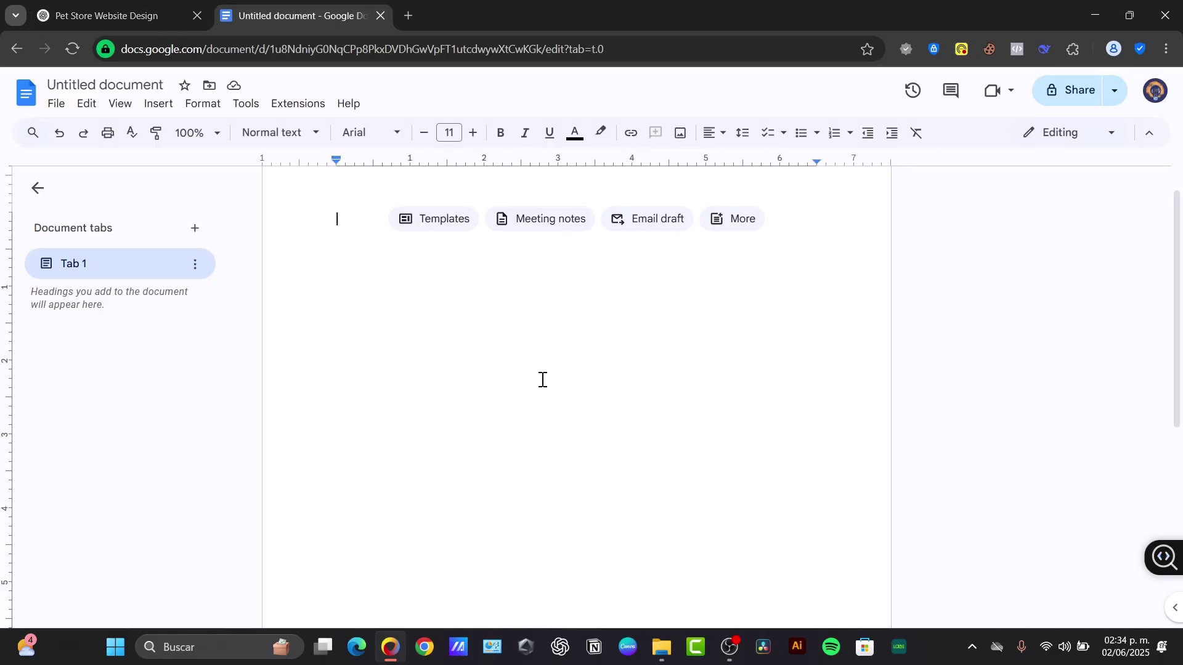
Paste the whole ChatGPT page into the document and scroll through the result.
{"action": "key", "text": "ctrl+v"}
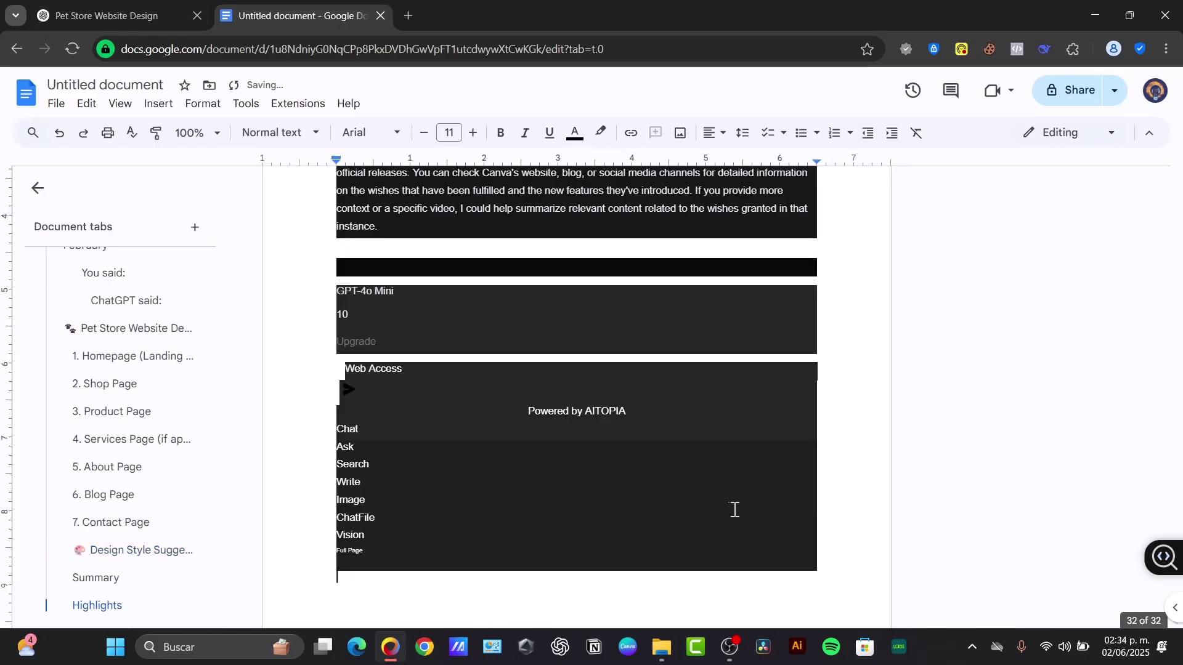
{"action": "scroll", "coordinate": [709, 524], "scroll_direction": "up", "scroll_amount": 12}
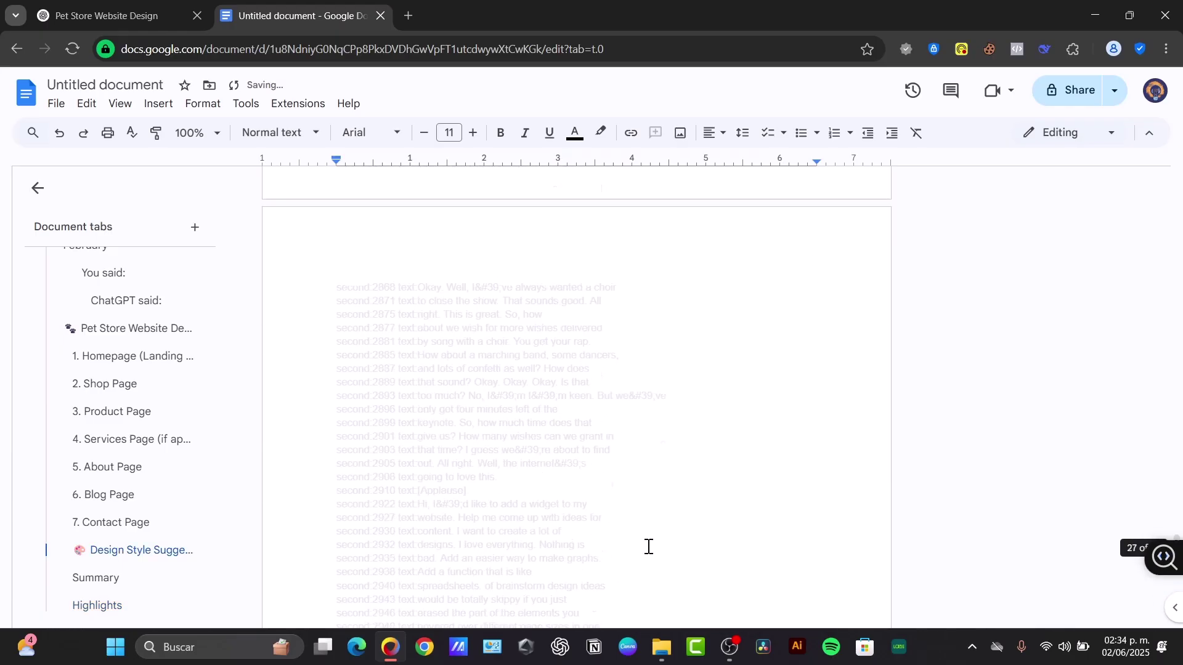
{"action": "scroll", "coordinate": [648, 546], "scroll_direction": "up", "scroll_amount": 20}
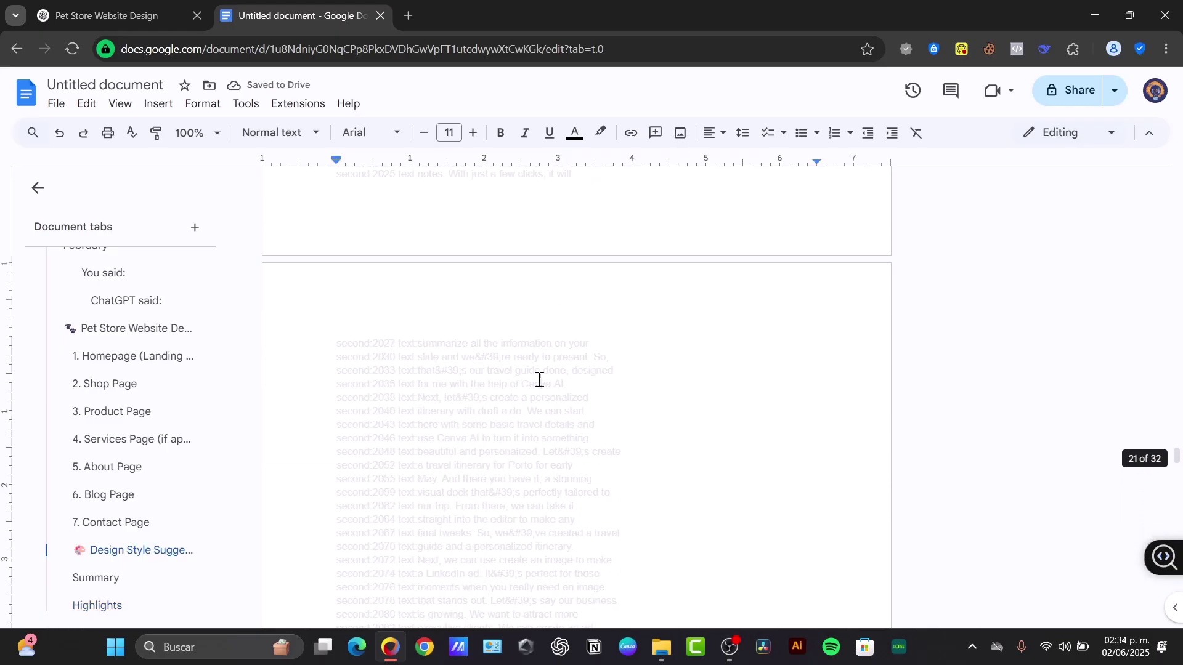
{"action": "left_click_drag", "start_coordinate": [567, 384], "coordinate": [605, 451]}
{"action": "scroll", "coordinate": [649, 491], "scroll_direction": "up", "scroll_amount": 15}
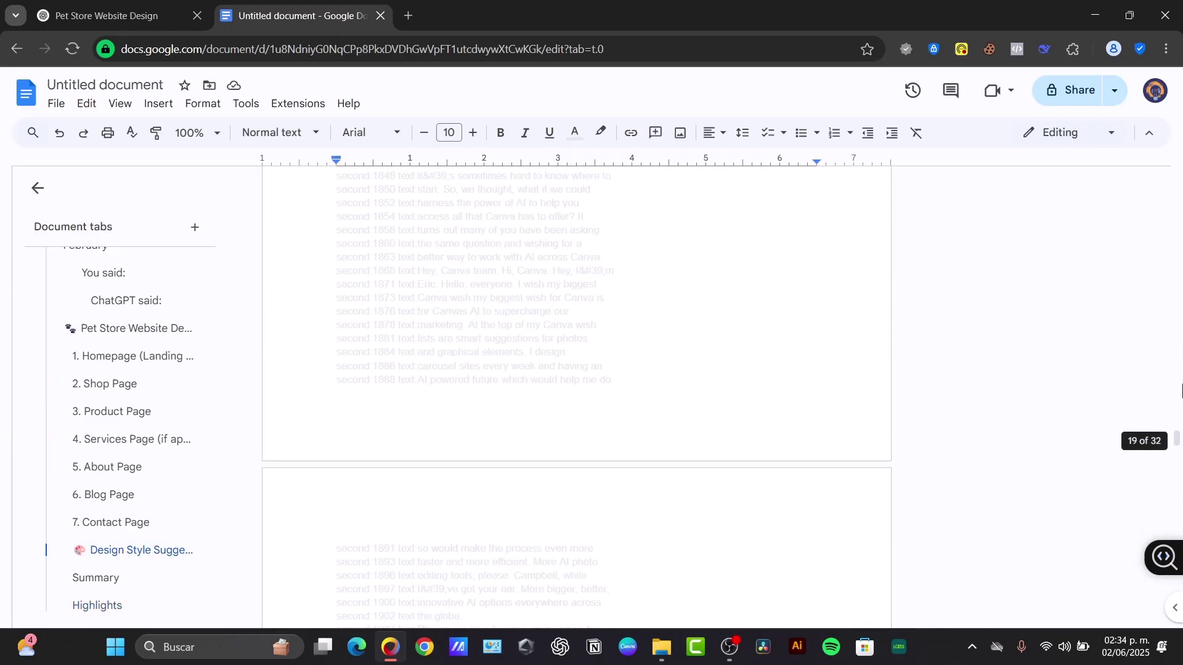
{"action": "left_click_drag", "start_coordinate": [1180, 451], "coordinate": [1145, 173]}
{"action": "scroll", "coordinate": [863, 486], "scroll_direction": "down", "scroll_amount": 15}
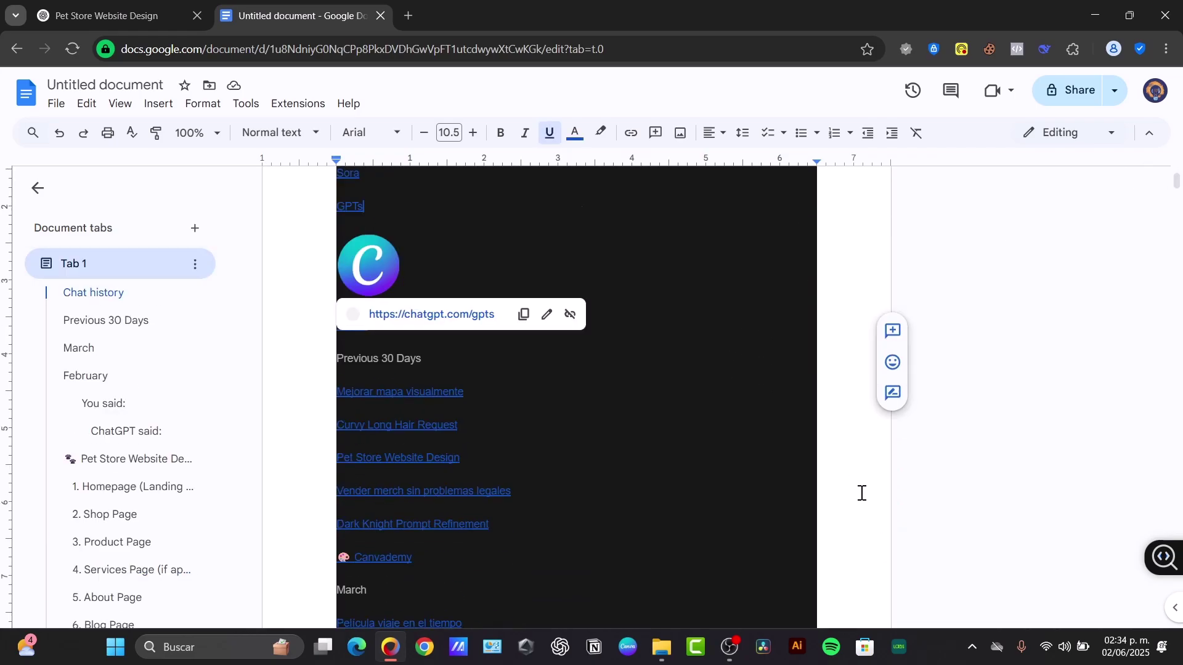
{"action": "left_click", "coordinate": [856, 499]}
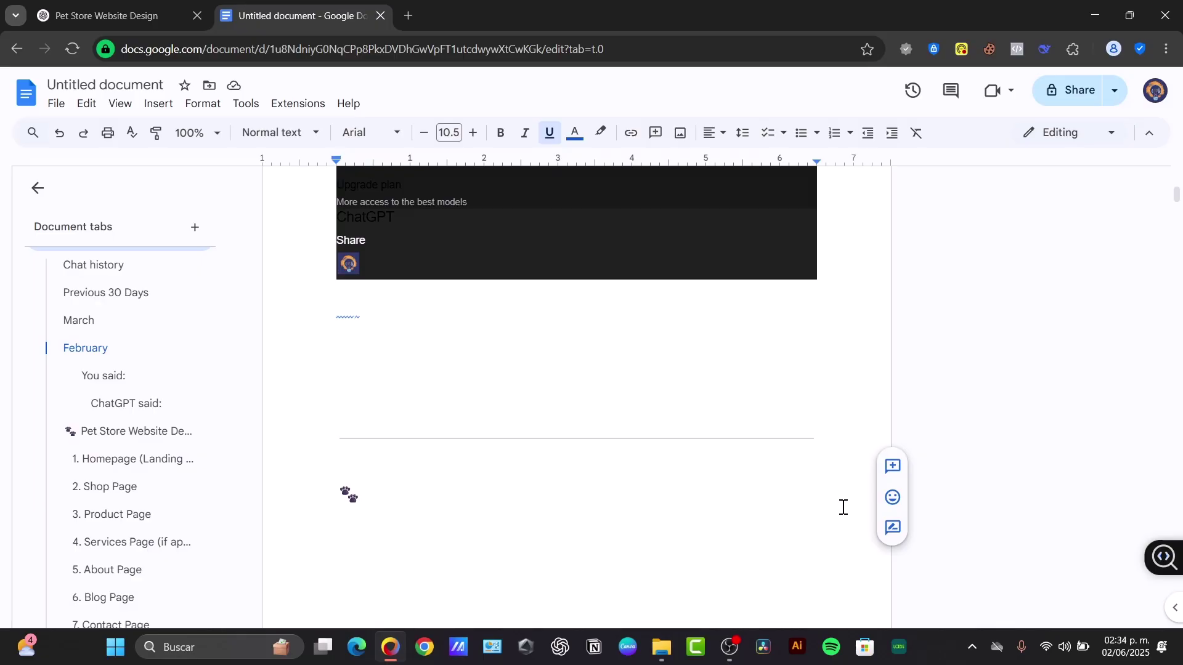
{"action": "left_click", "coordinate": [839, 512]}
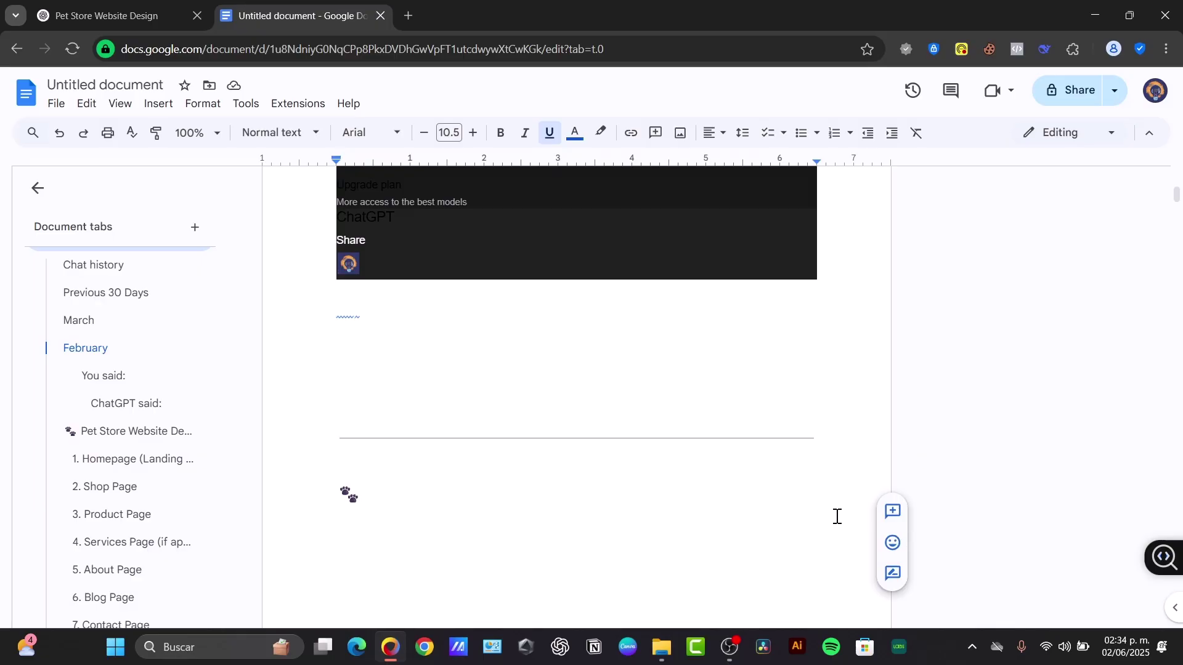
Replace all document content with the pasted timestamped transcript lines and close the Docs tab.
{"action": "key", "text": "ctrl+a"}
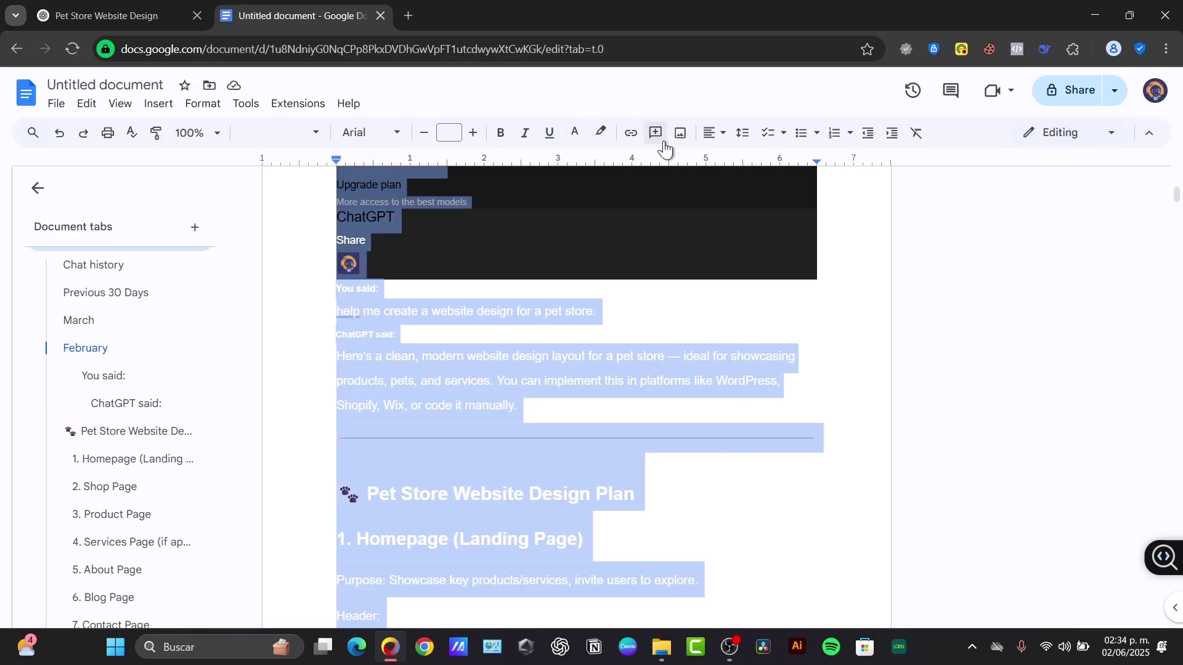
{"action": "scroll", "coordinate": [598, 305], "scroll_direction": "up", "scroll_amount": 5}
{"action": "scroll", "coordinate": [599, 305], "scroll_direction": "up", "scroll_amount": 10}
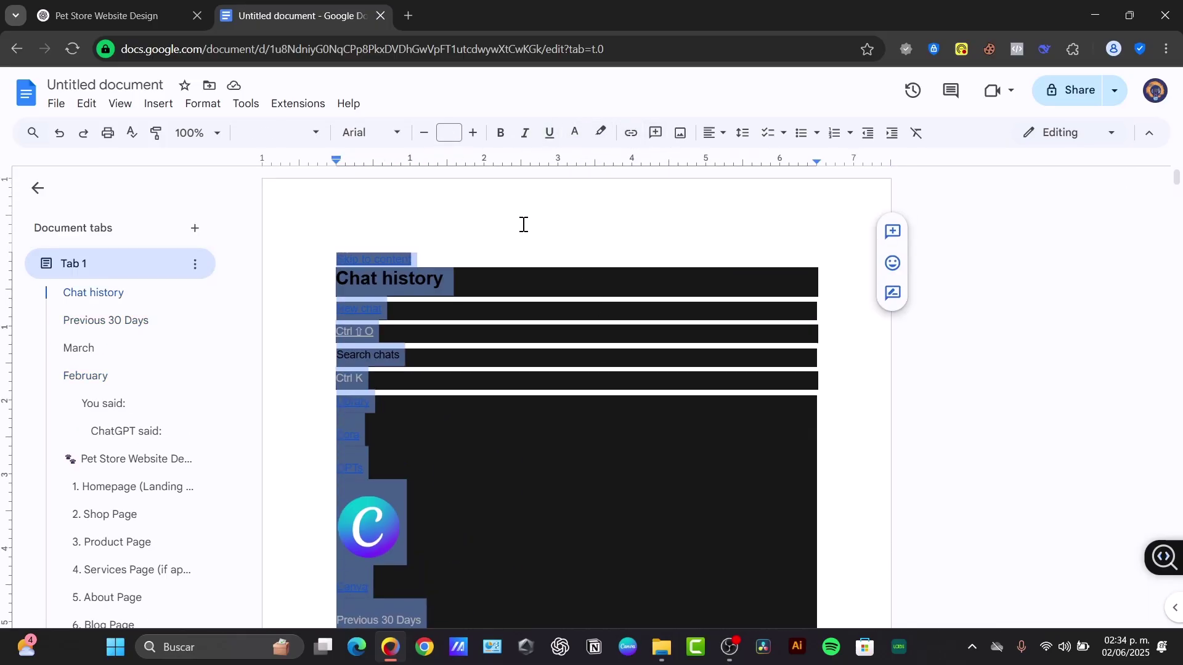
{"action": "key", "text": "ctrl+v"}
{"action": "scroll", "coordinate": [655, 449], "scroll_direction": "down", "scroll_amount": 5}
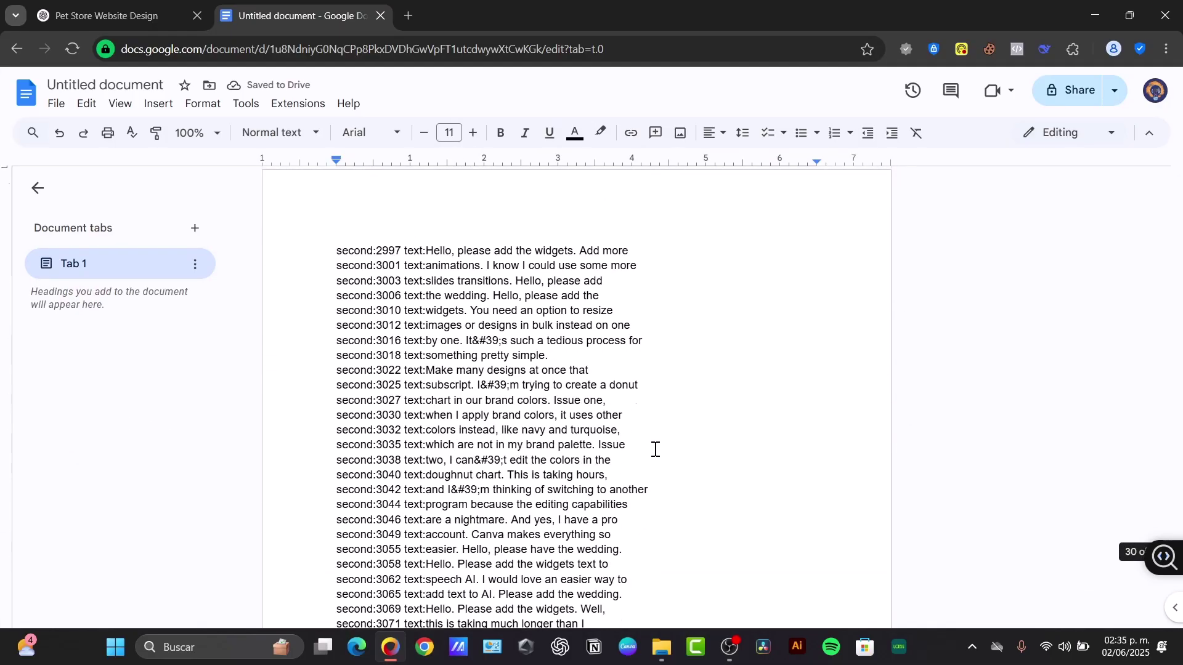
{"action": "scroll", "coordinate": [655, 449], "scroll_direction": "down", "scroll_amount": 20}
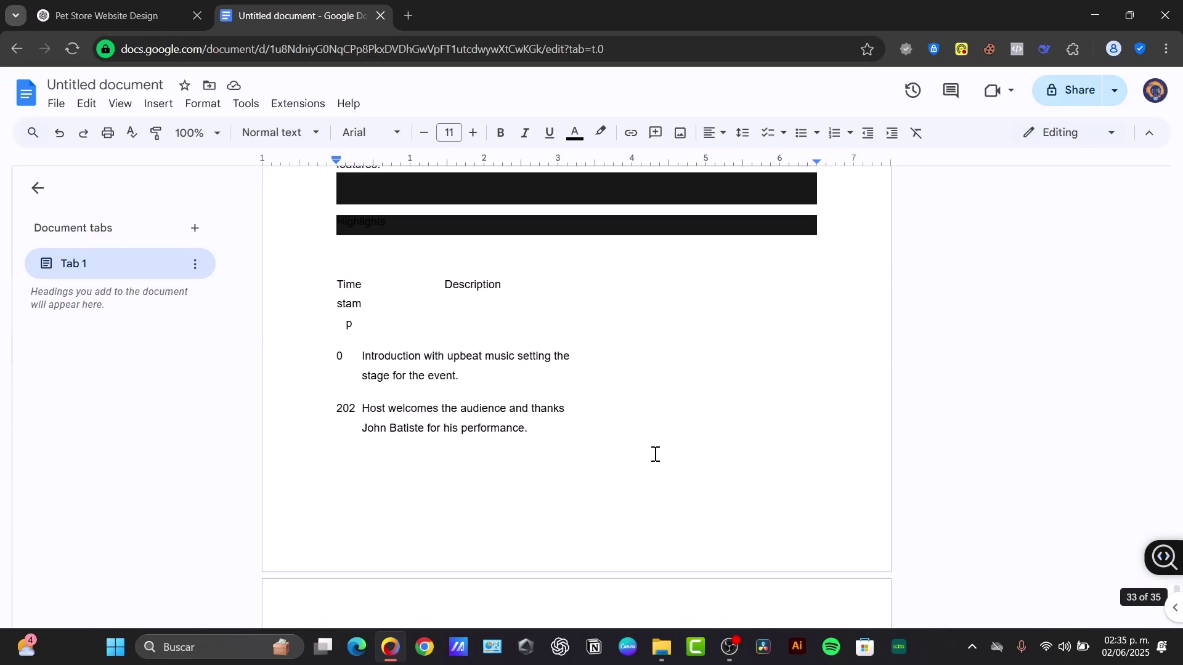
{"action": "scroll", "coordinate": [655, 454], "scroll_direction": "down", "scroll_amount": 3}
{"action": "scroll", "coordinate": [655, 454], "scroll_direction": "up", "scroll_amount": 20}
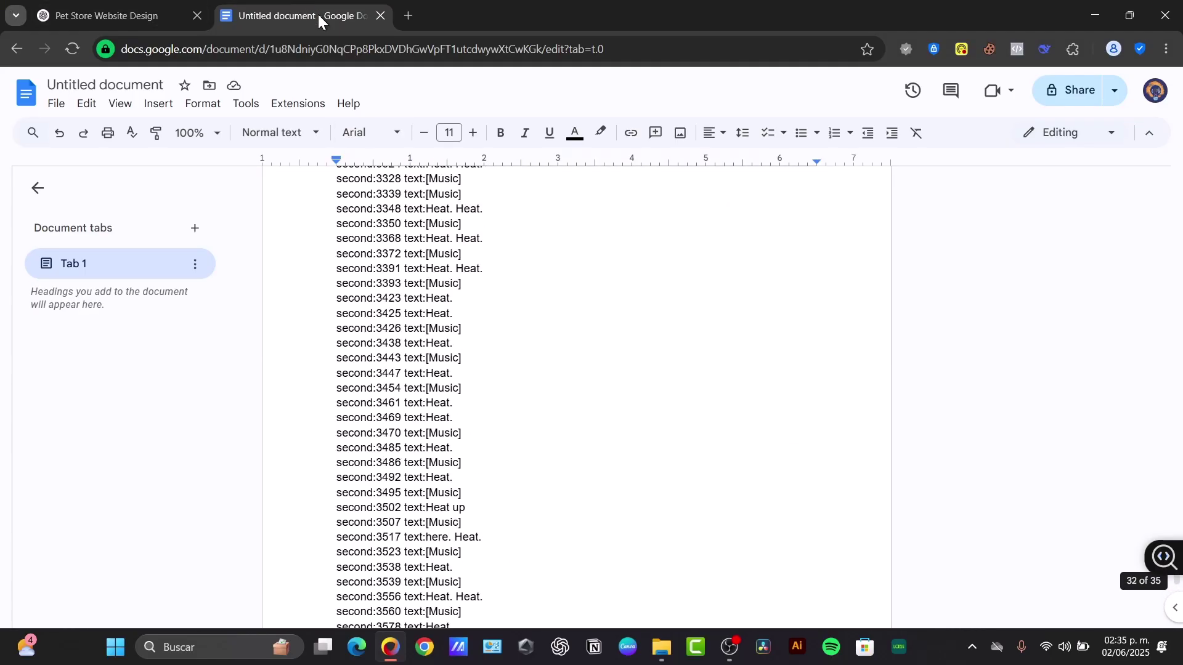
{"action": "left_click", "coordinate": [380, 15]}
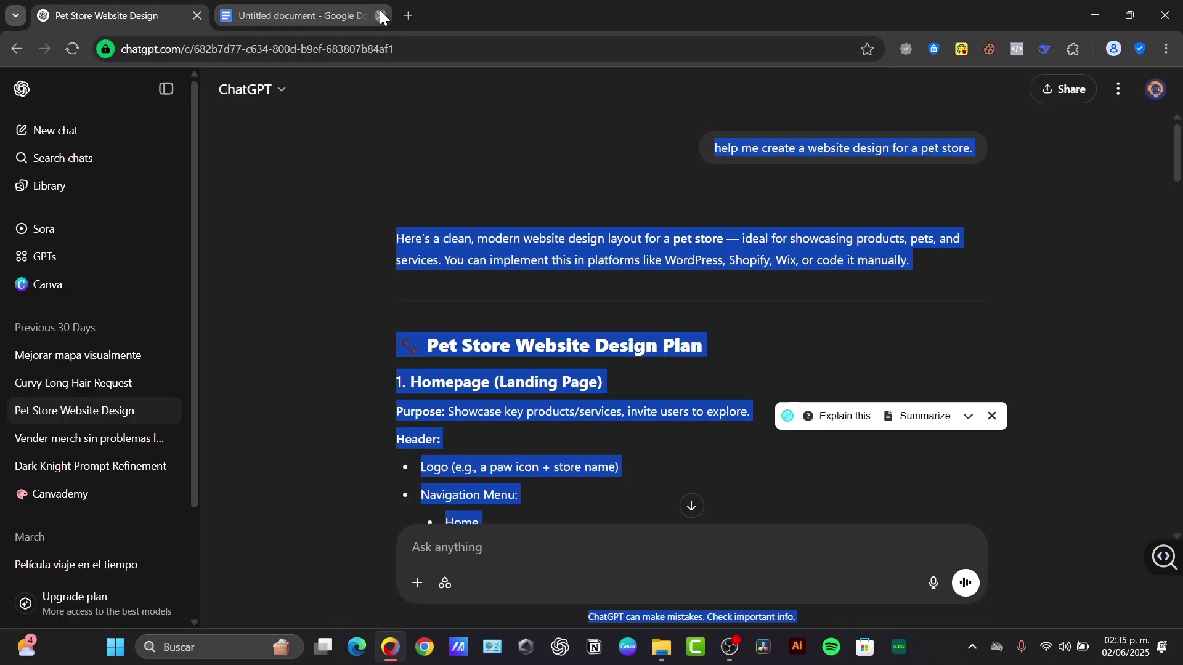
Create a public share link for the pet store chat and copy it.
{"action": "left_click", "coordinate": [935, 217]}
{"action": "left_click", "coordinate": [1062, 89]}
{"action": "left_click", "coordinate": [693, 405]}
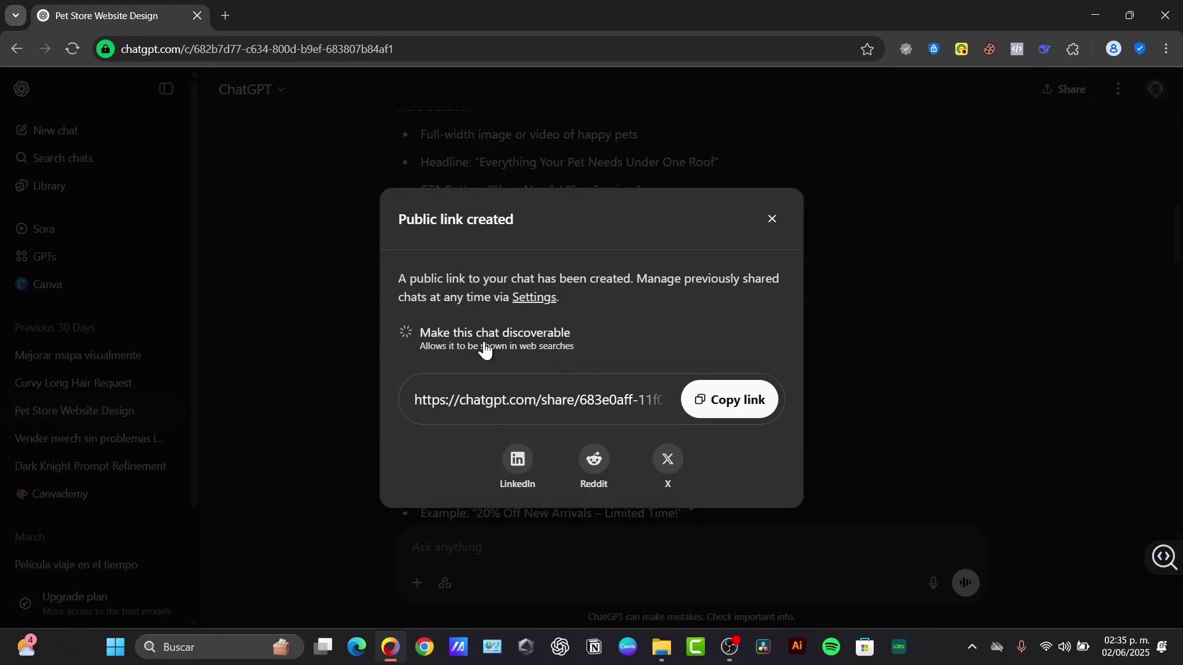
{"action": "left_click", "coordinate": [700, 404]}
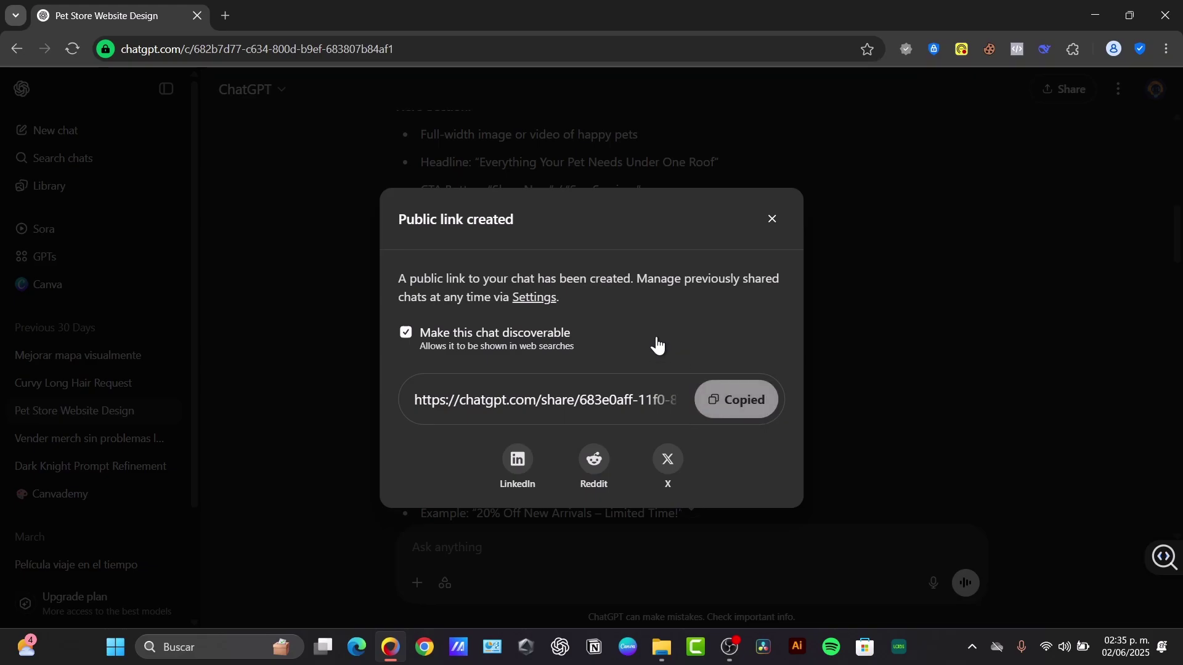
Load the copied share link in a new tab, scroll the shared chat, then close it.
{"action": "left_click", "coordinate": [222, 15]}
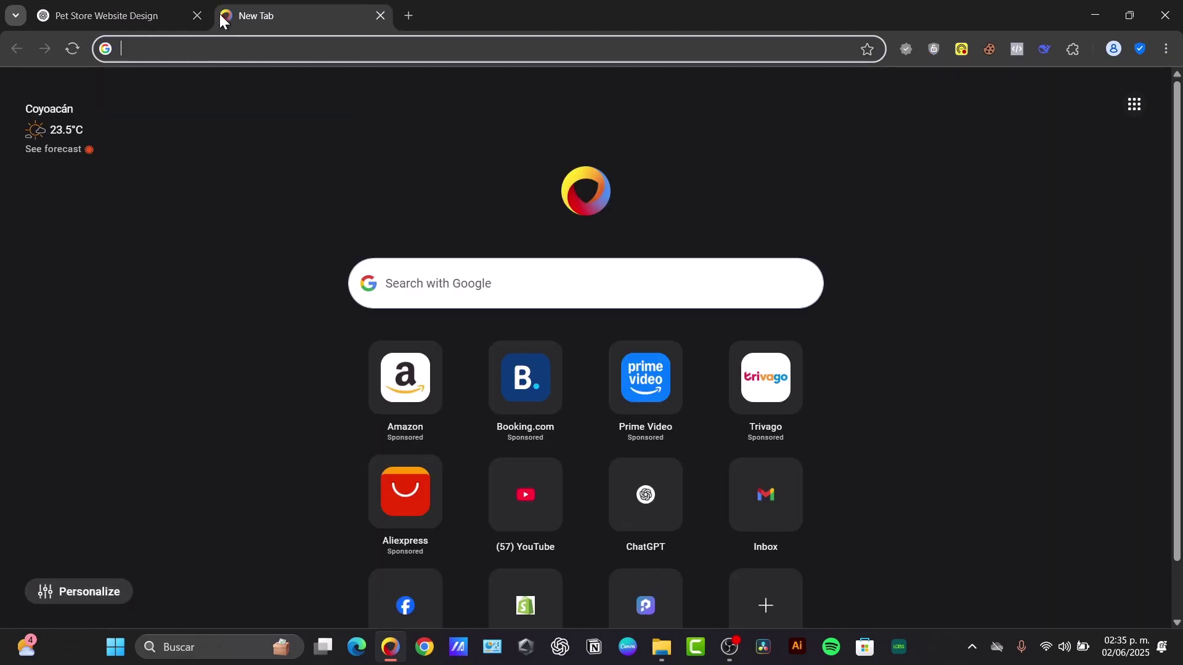
{"action": "key", "text": "ctrl+v"}
{"action": "key", "text": "Return"}
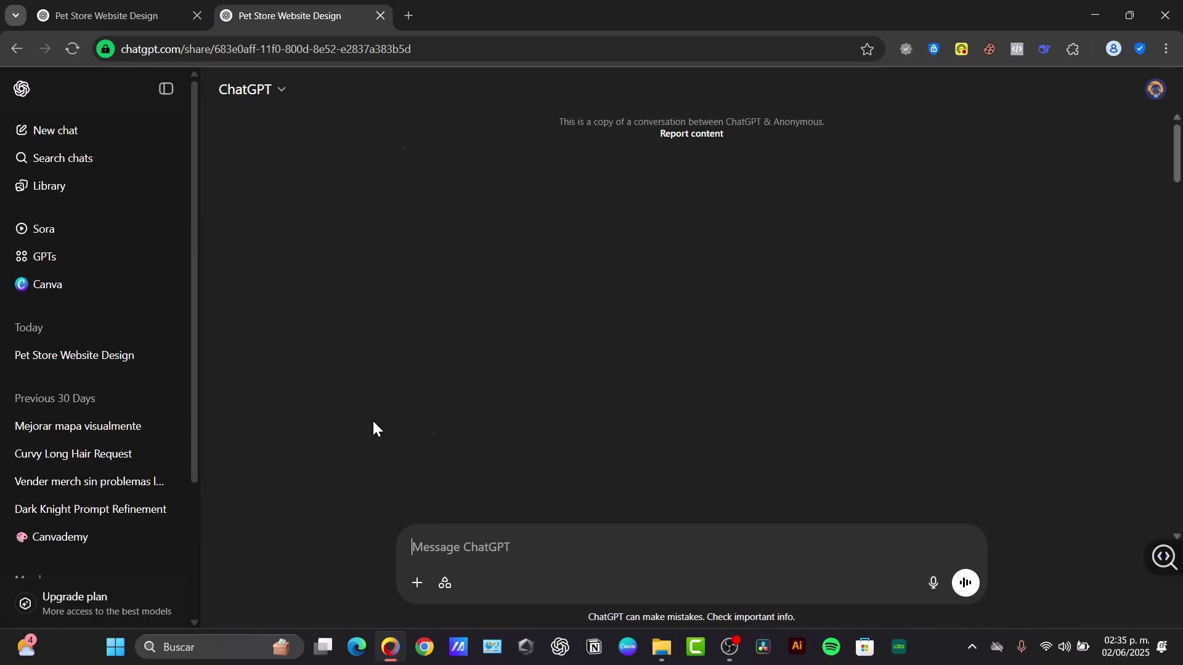
{"action": "scroll", "coordinate": [741, 390], "scroll_direction": "up", "scroll_amount": 20}
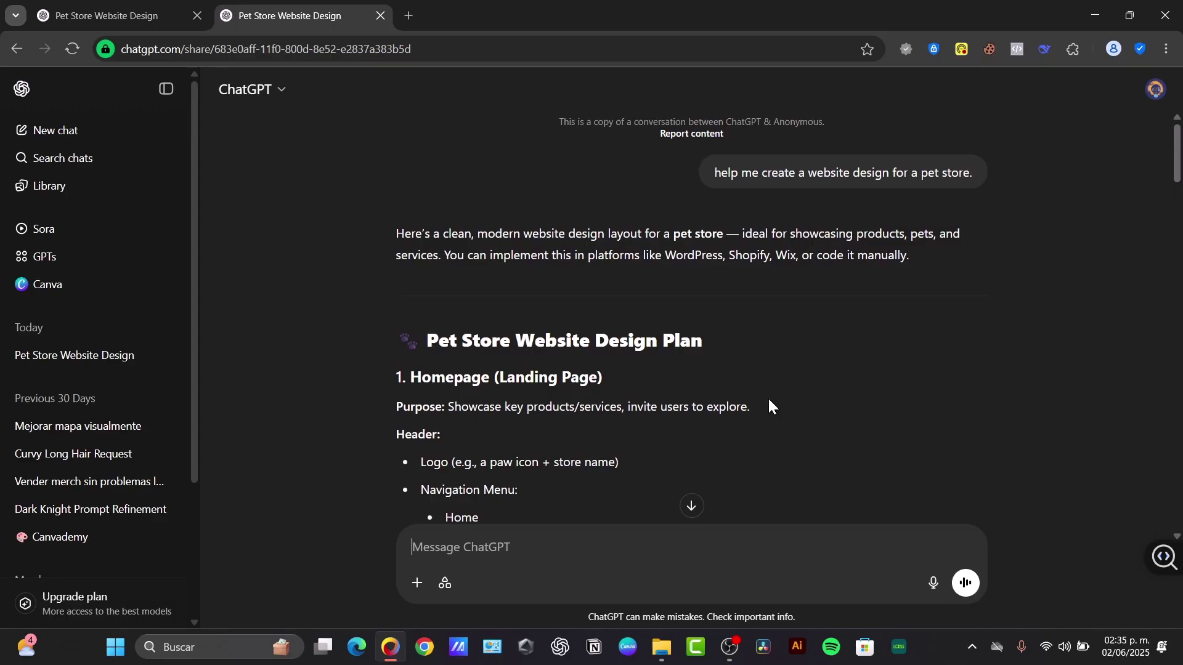
{"action": "scroll", "coordinate": [794, 259], "scroll_direction": "down", "scroll_amount": 20}
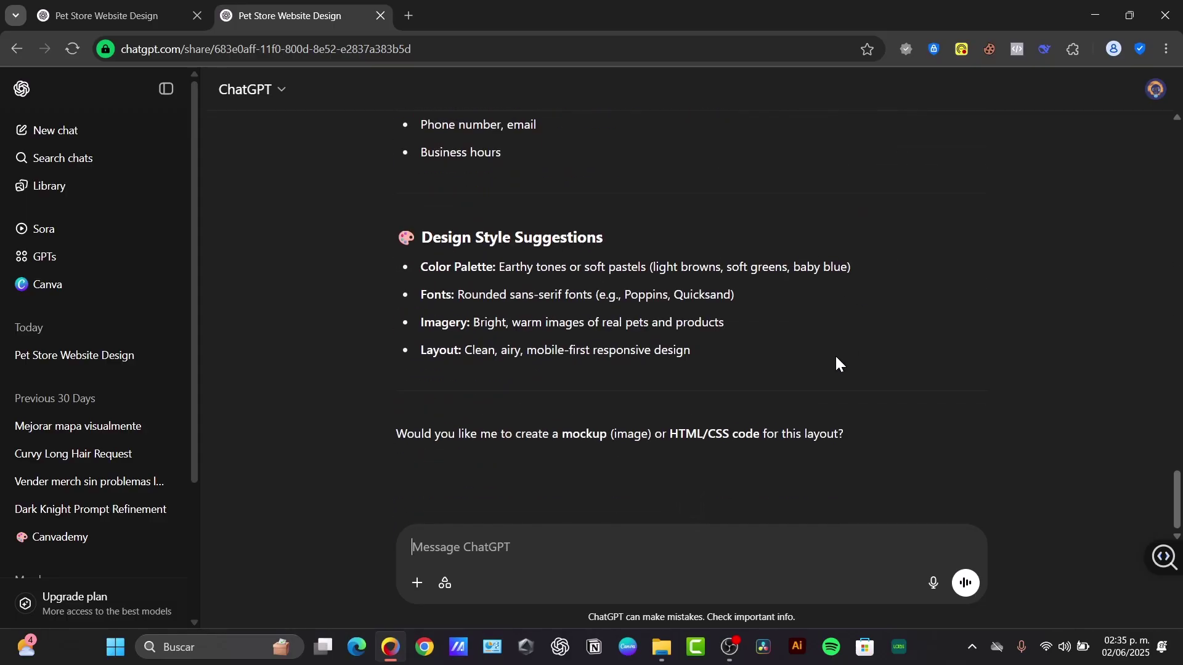
{"action": "left_click", "coordinate": [382, 16]}
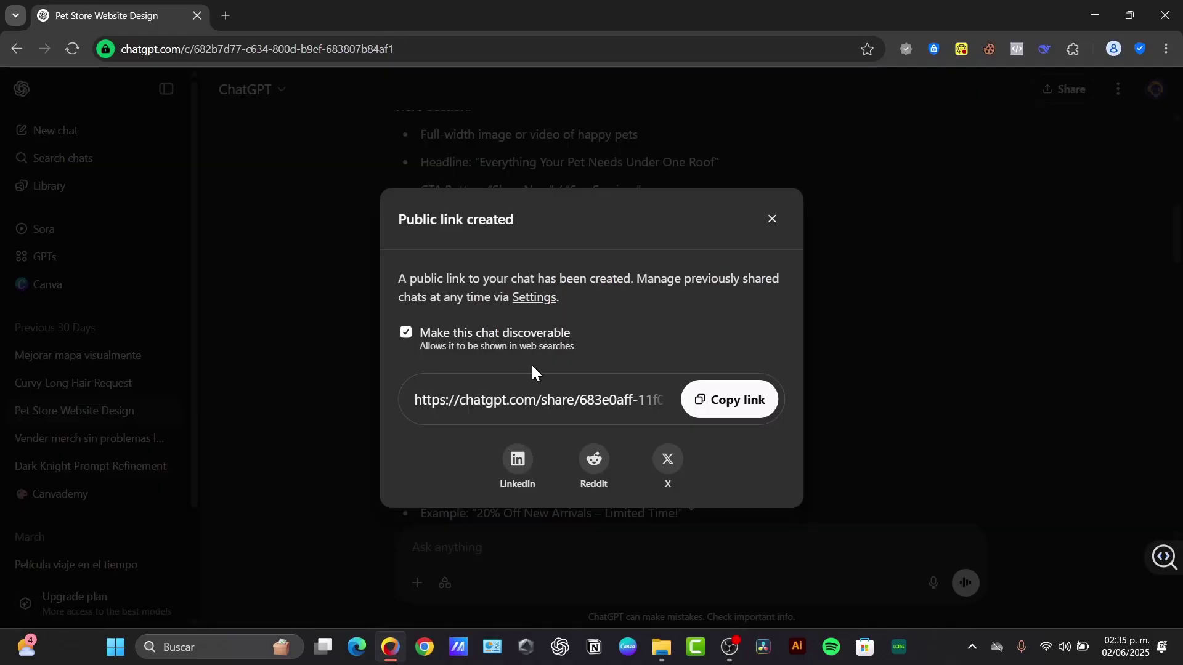
Dismiss the public link notice and copy the assistant's final pet-store answer.
{"action": "left_click", "coordinate": [768, 224]}
{"action": "scroll", "coordinate": [749, 287], "scroll_direction": "down", "scroll_amount": 10}
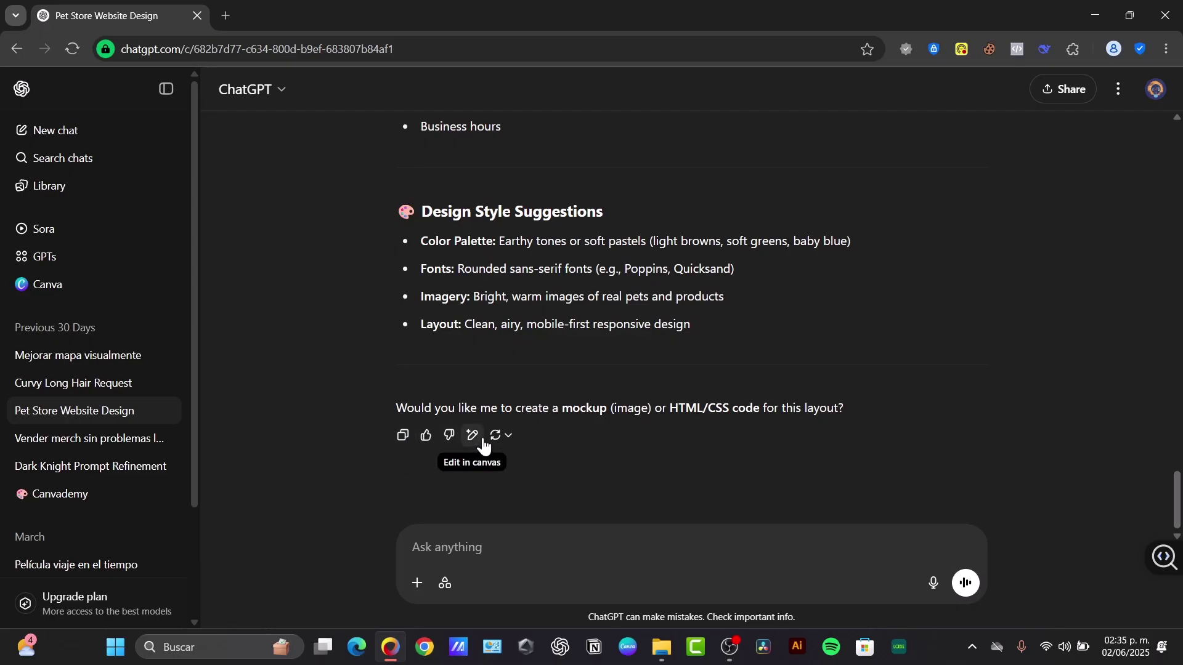
{"action": "left_click", "coordinate": [404, 438]}
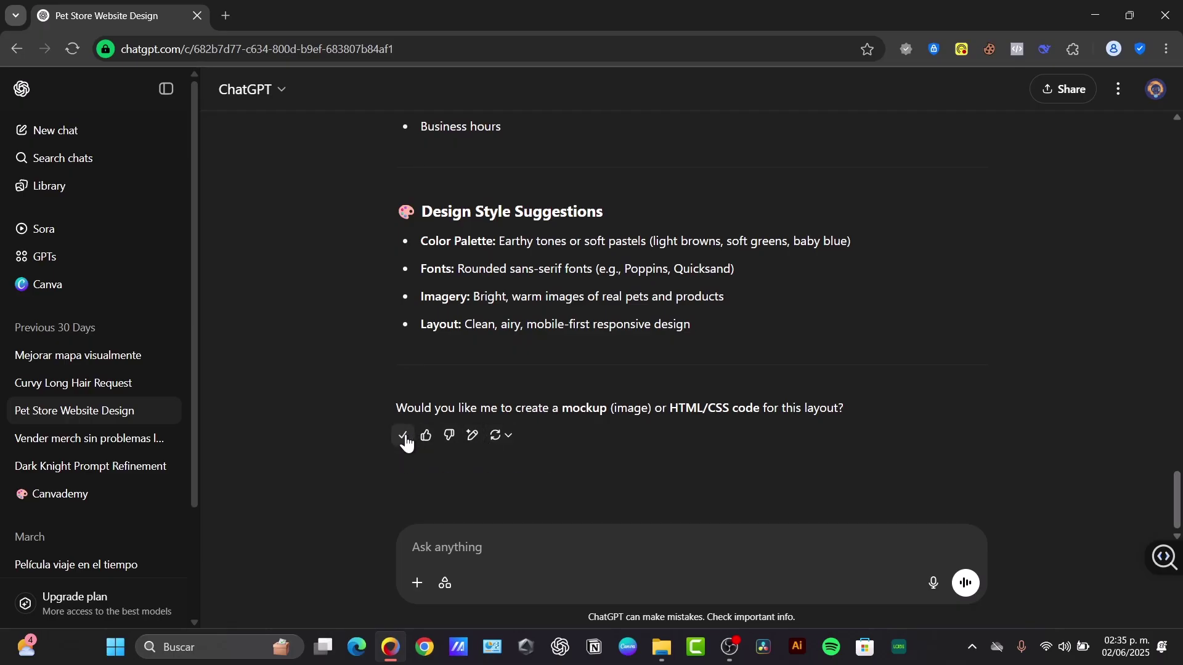
Copy the original pet-store prompt text from the top of the chat.
{"action": "scroll", "coordinate": [431, 432], "scroll_direction": "up", "scroll_amount": 20}
{"action": "scroll", "coordinate": [433, 431], "scroll_direction": "up", "scroll_amount": 2}
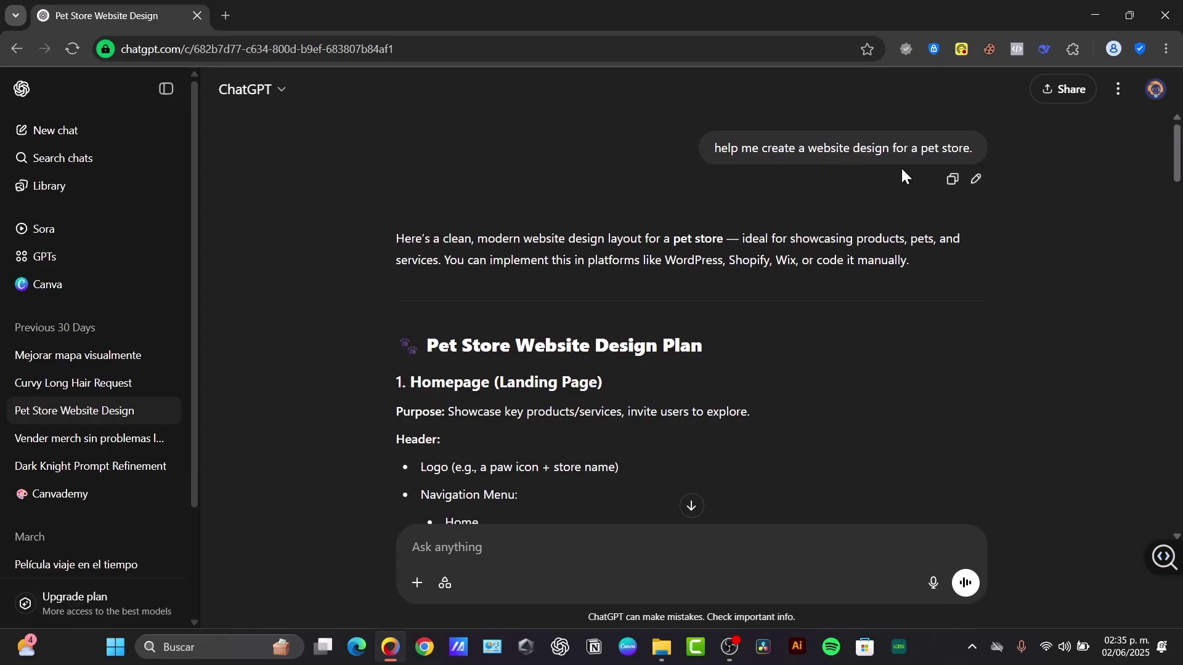
{"action": "left_click", "coordinate": [951, 183]}
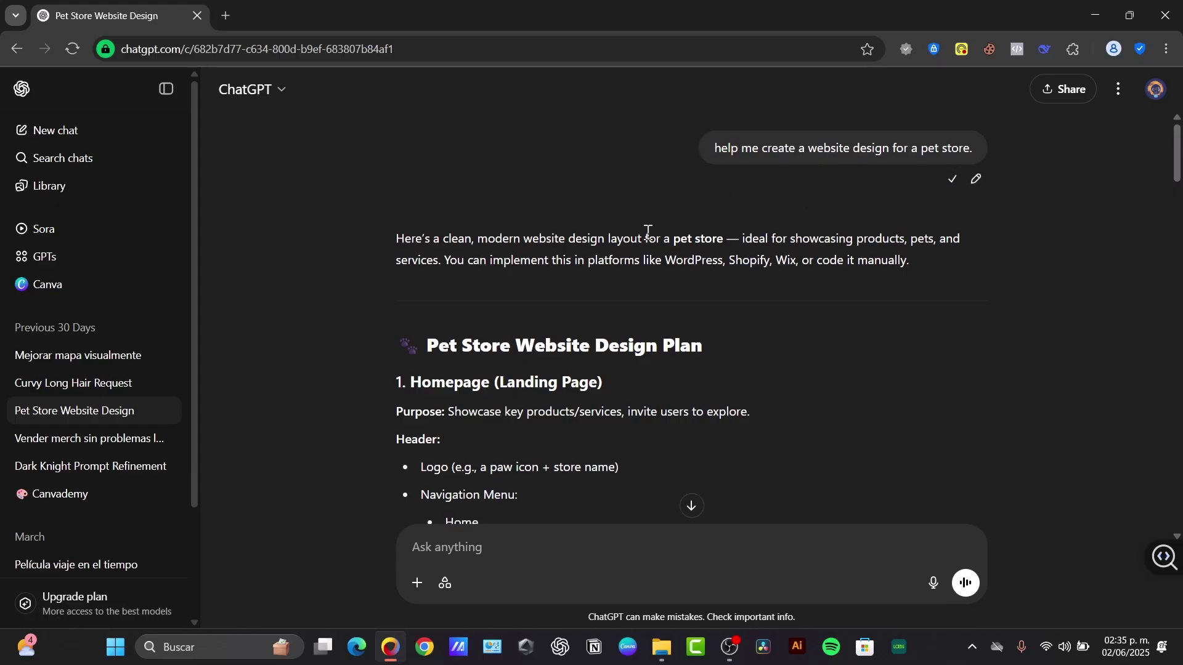